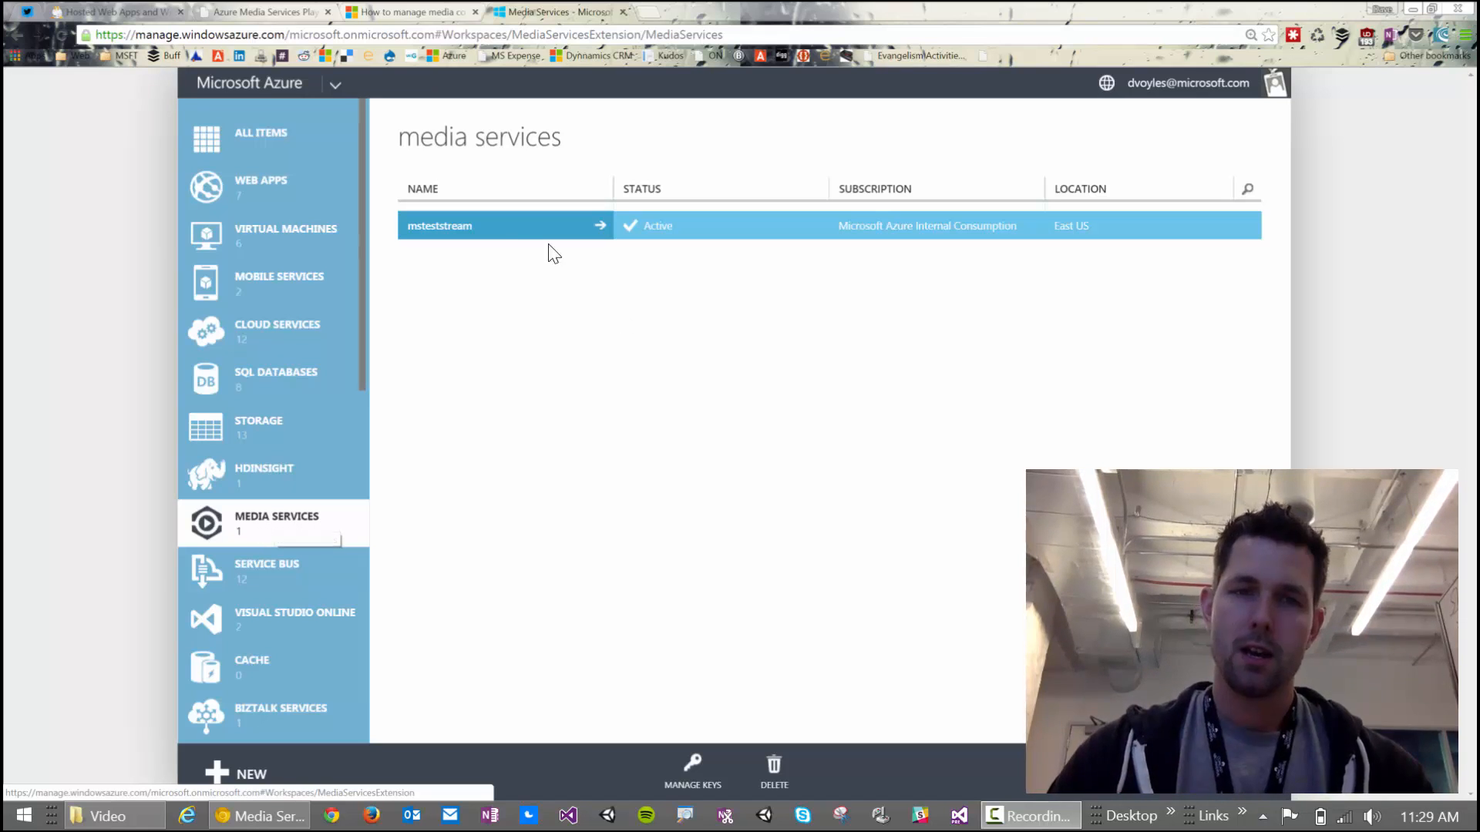
# Step: Upload the local file bigbuck.mp4 from the desktop's Video folder to the msteststream media service as bigbuck-mp4-Source
pyautogui.click(464, 229)
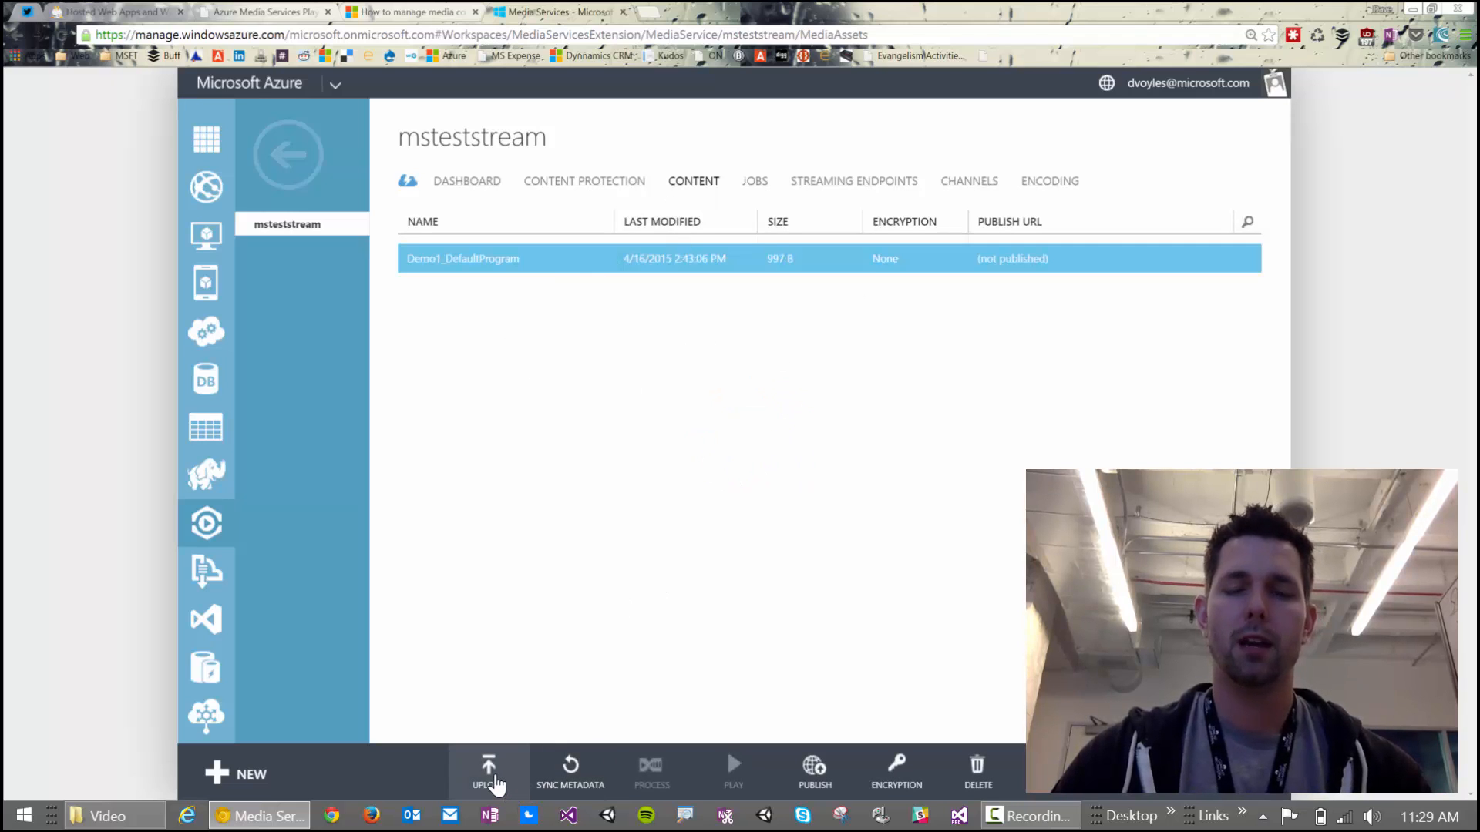
pyautogui.click(493, 778)
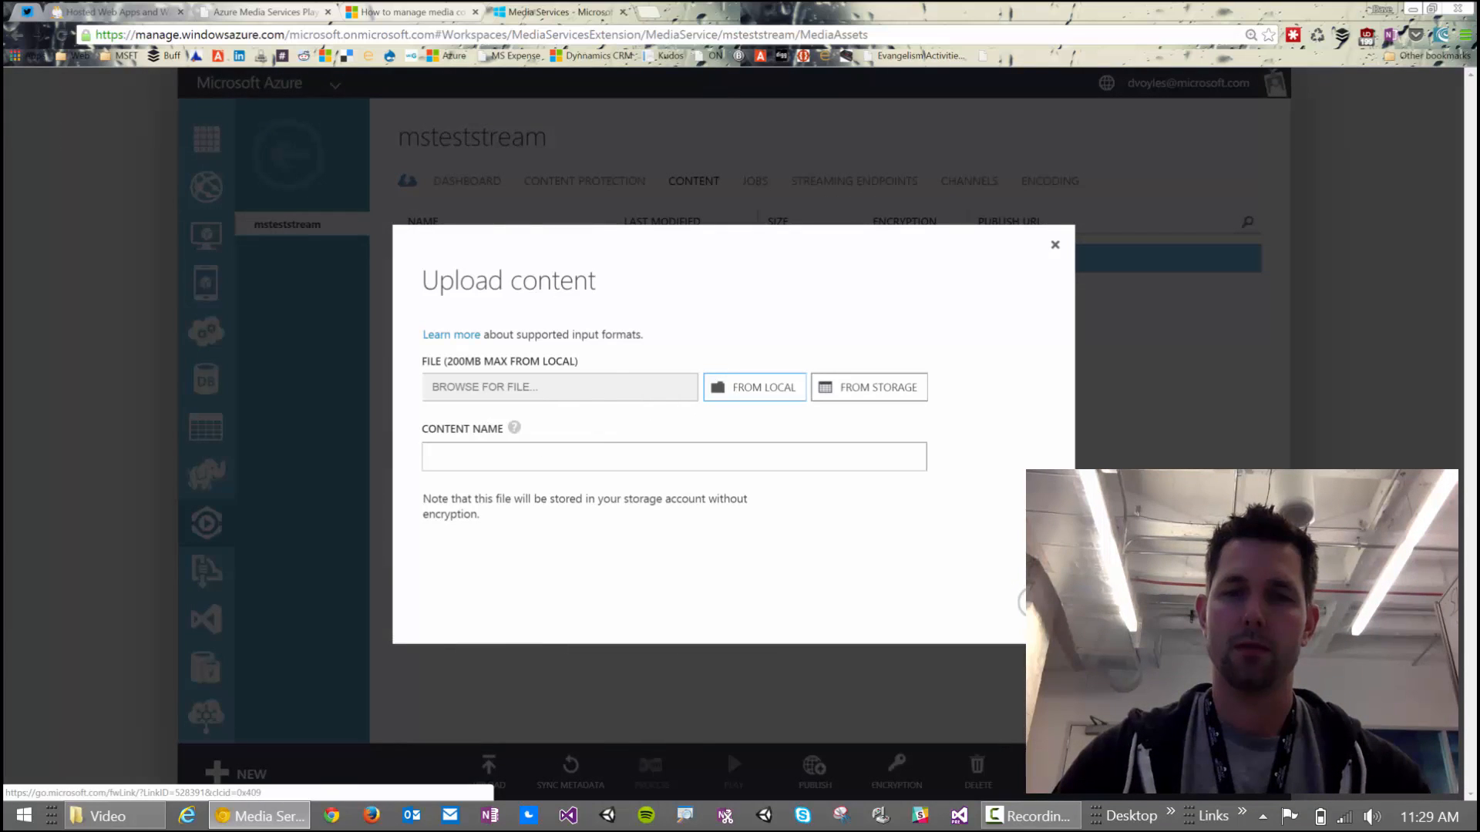
pyautogui.click(718, 389)
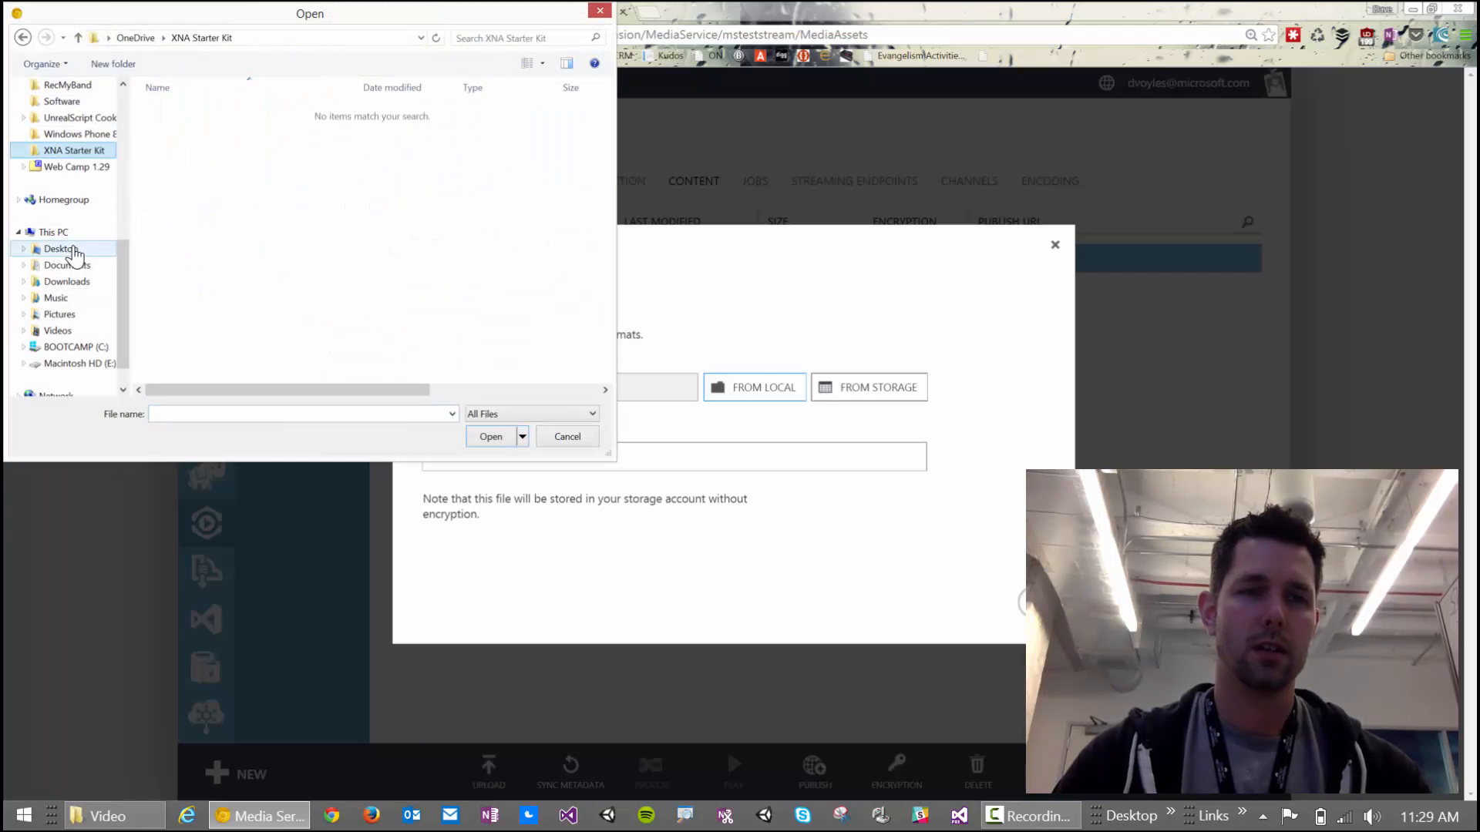
pyautogui.click(61, 249)
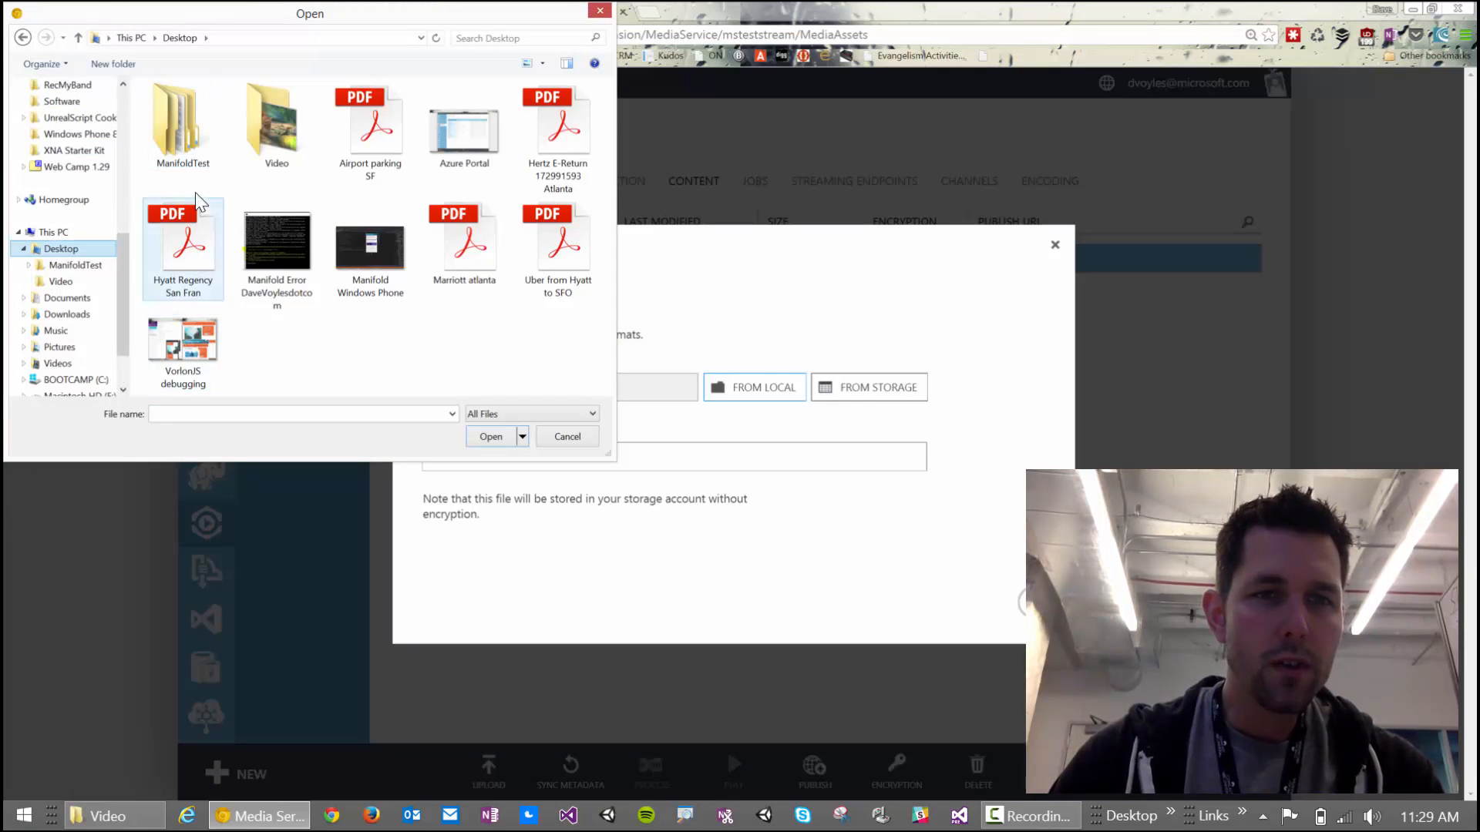
pyautogui.doubleClick(274, 127)
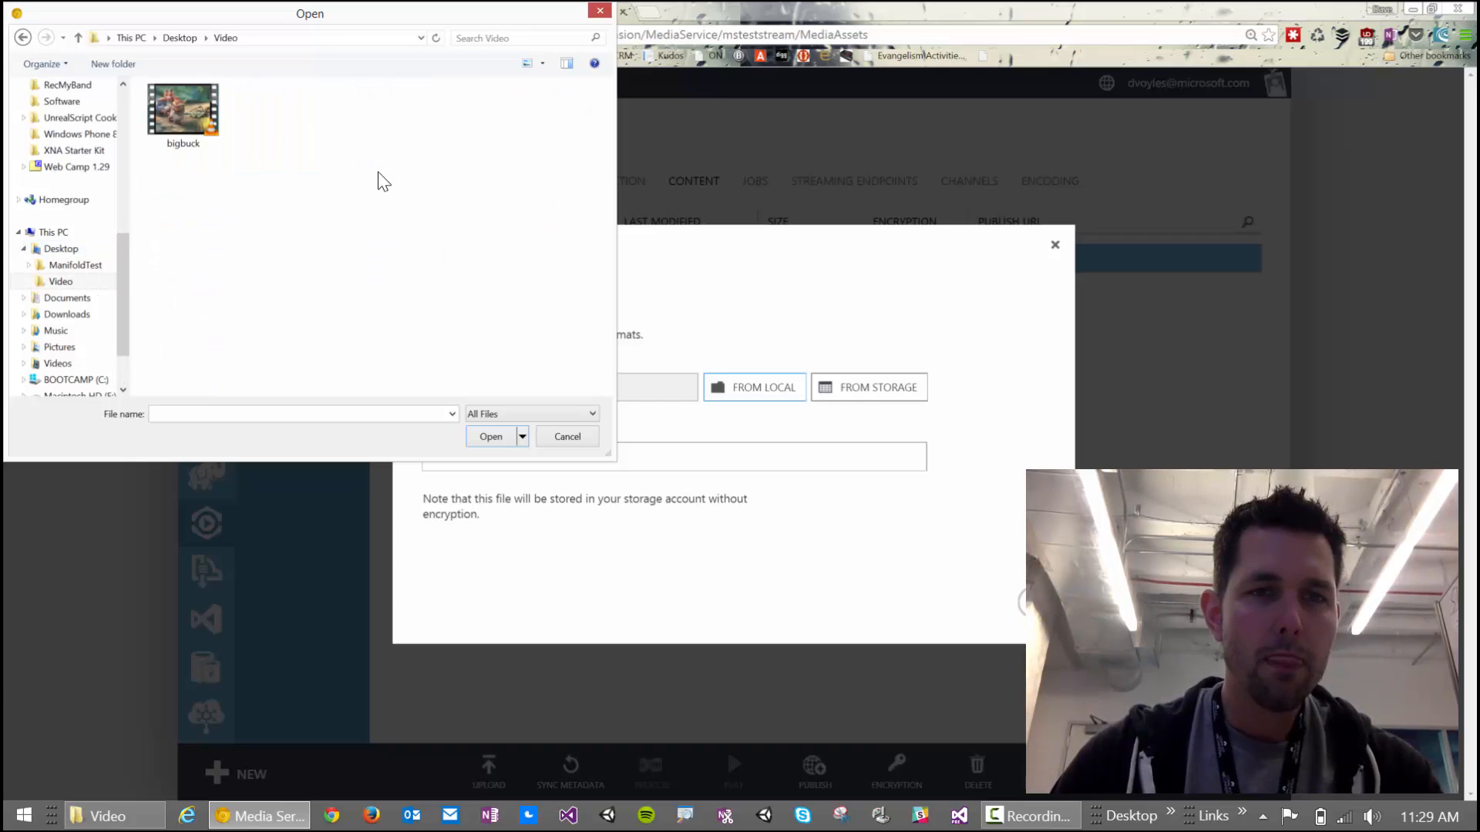
pyautogui.doubleClick(204, 135)
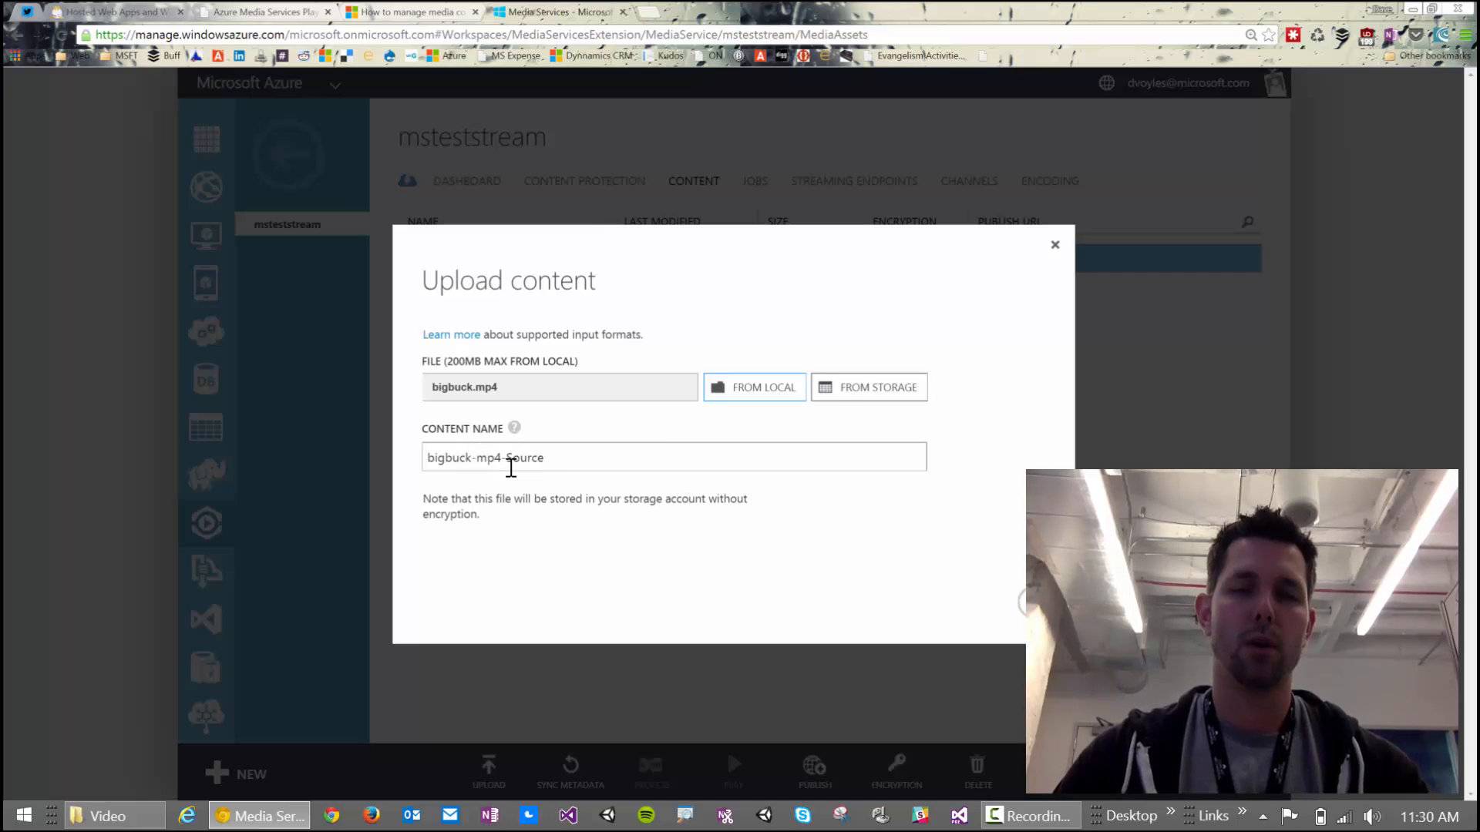
pyautogui.click(1021, 598)
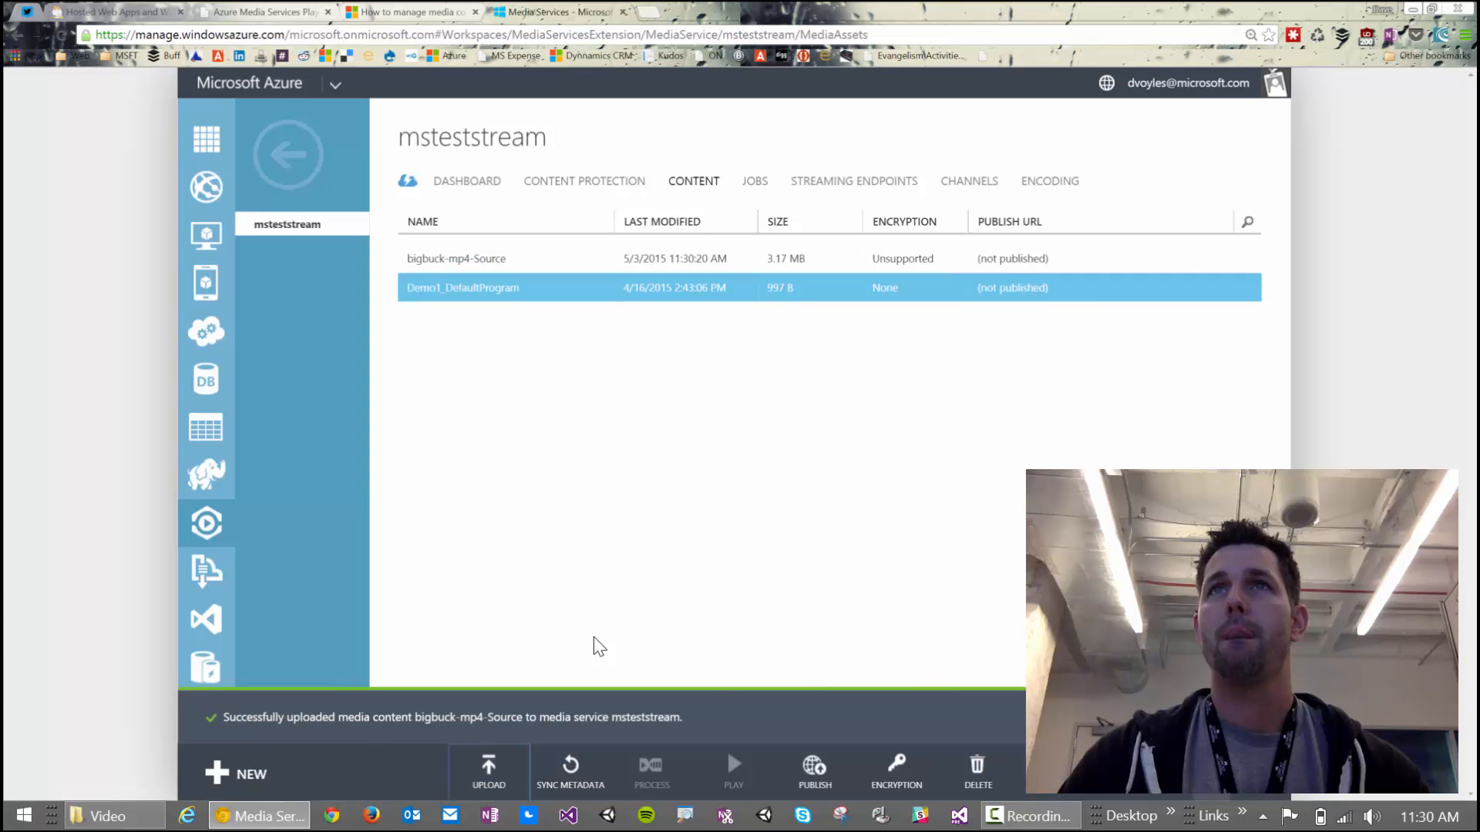
# Step: Process bigbuck-mp4-Source with Azure Media Encoder using the H264 Adaptive Bitrate MP4 Set 720p configuration
pyautogui.click(478, 258)
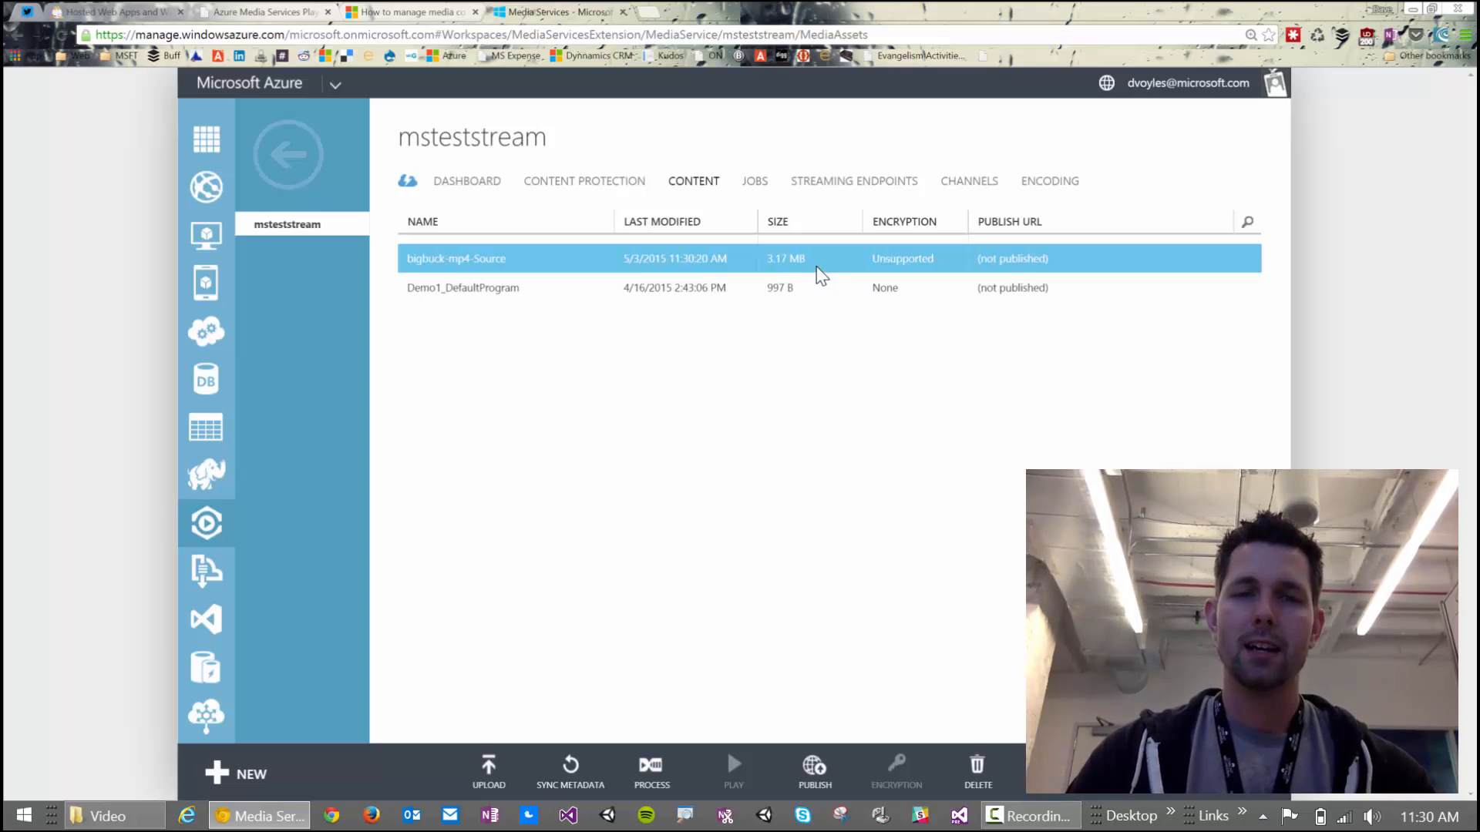
pyautogui.click(671, 794)
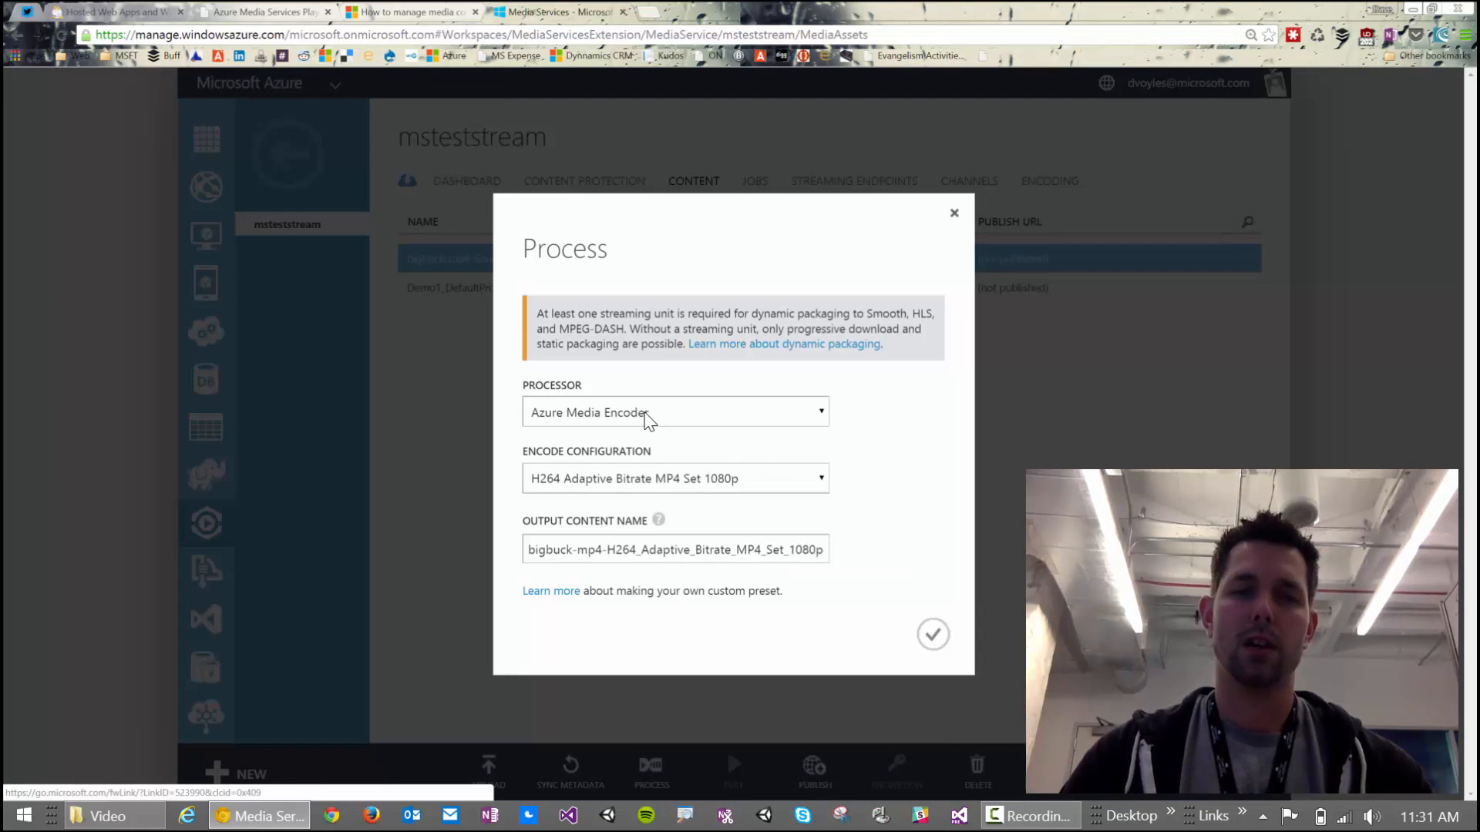
pyautogui.click(645, 416)
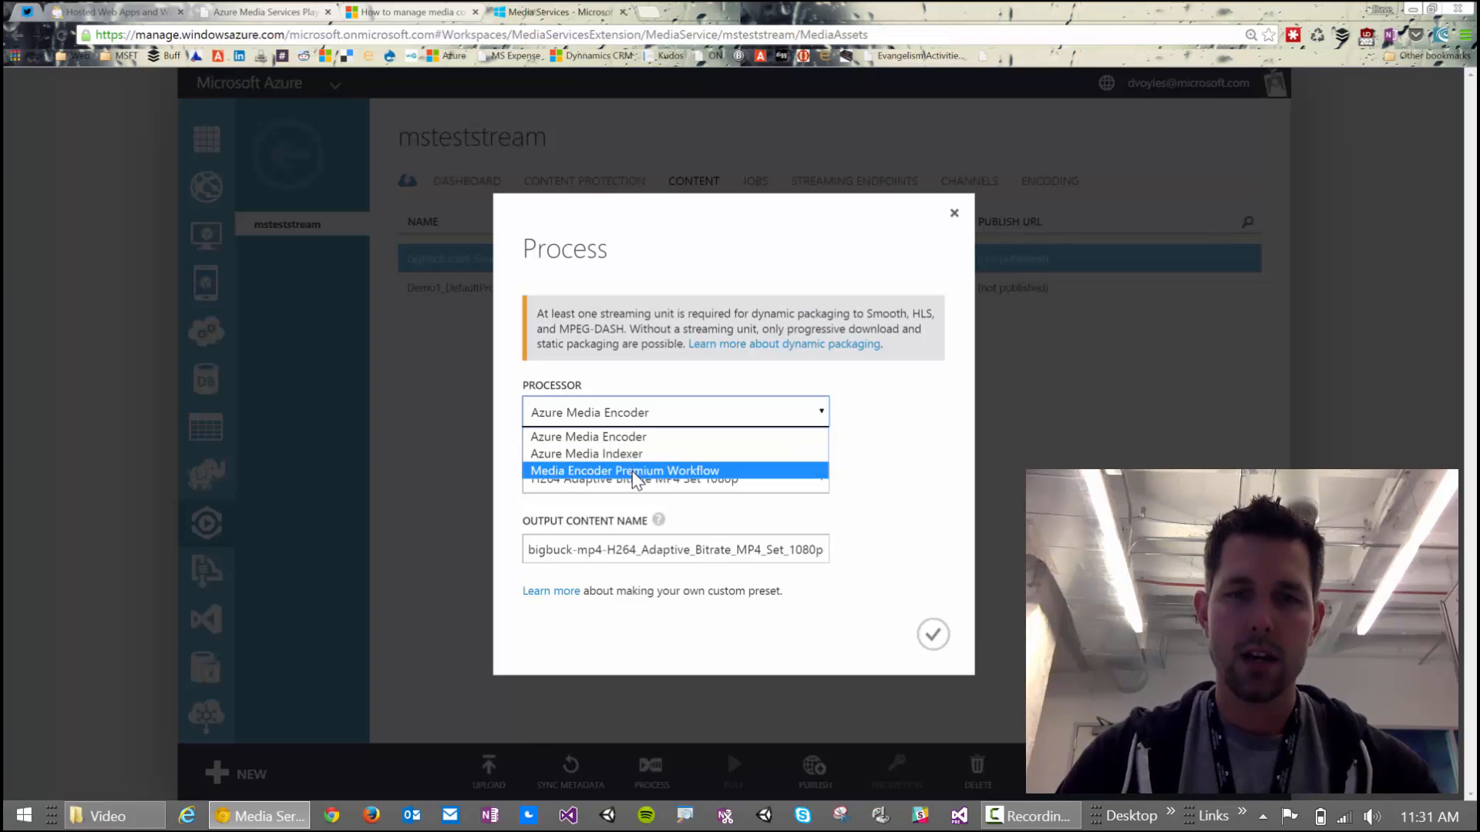
pyautogui.click(951, 659)
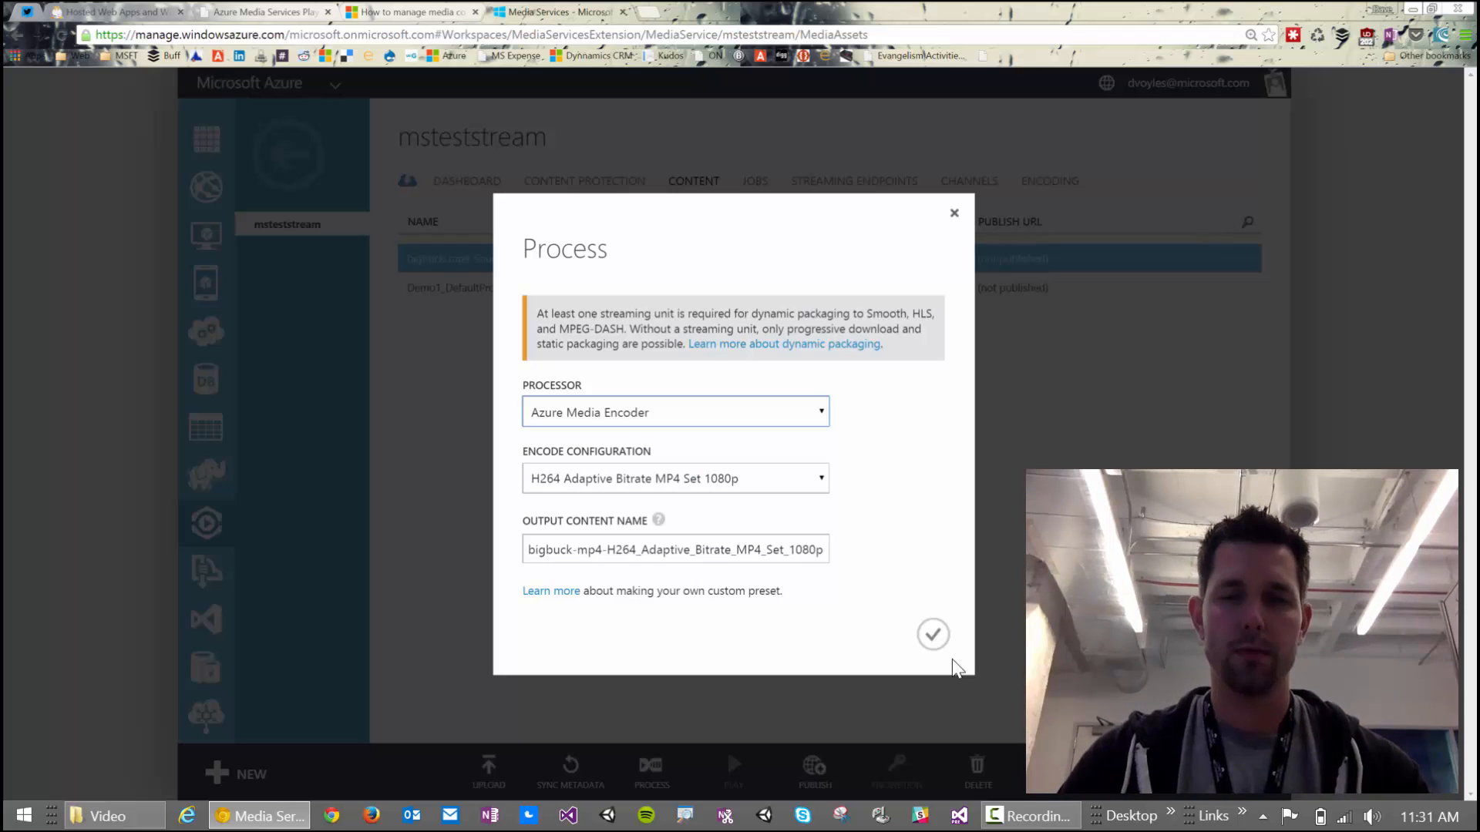
pyautogui.click(703, 482)
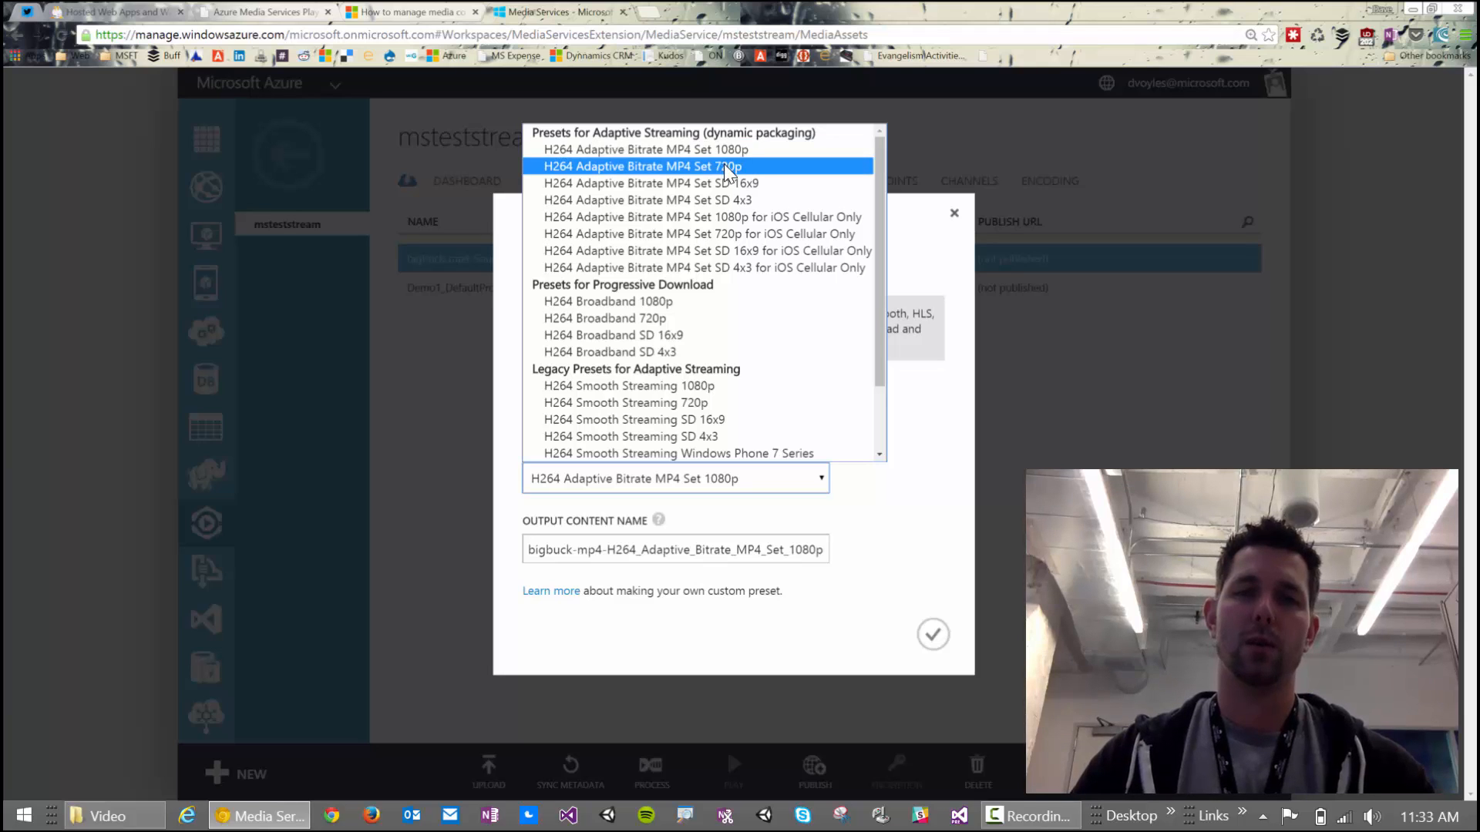
pyautogui.click(757, 165)
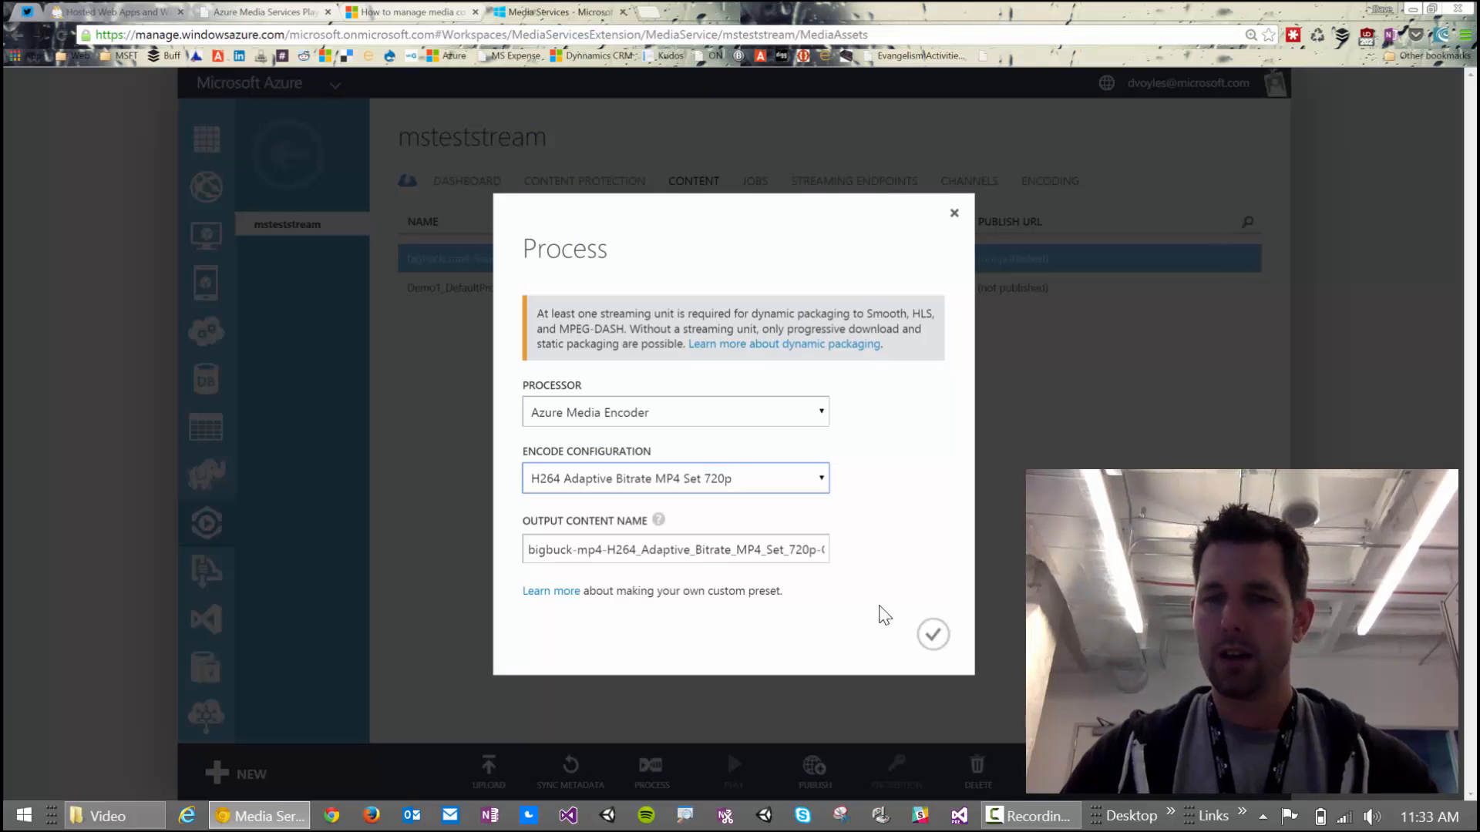
pyautogui.click(933, 634)
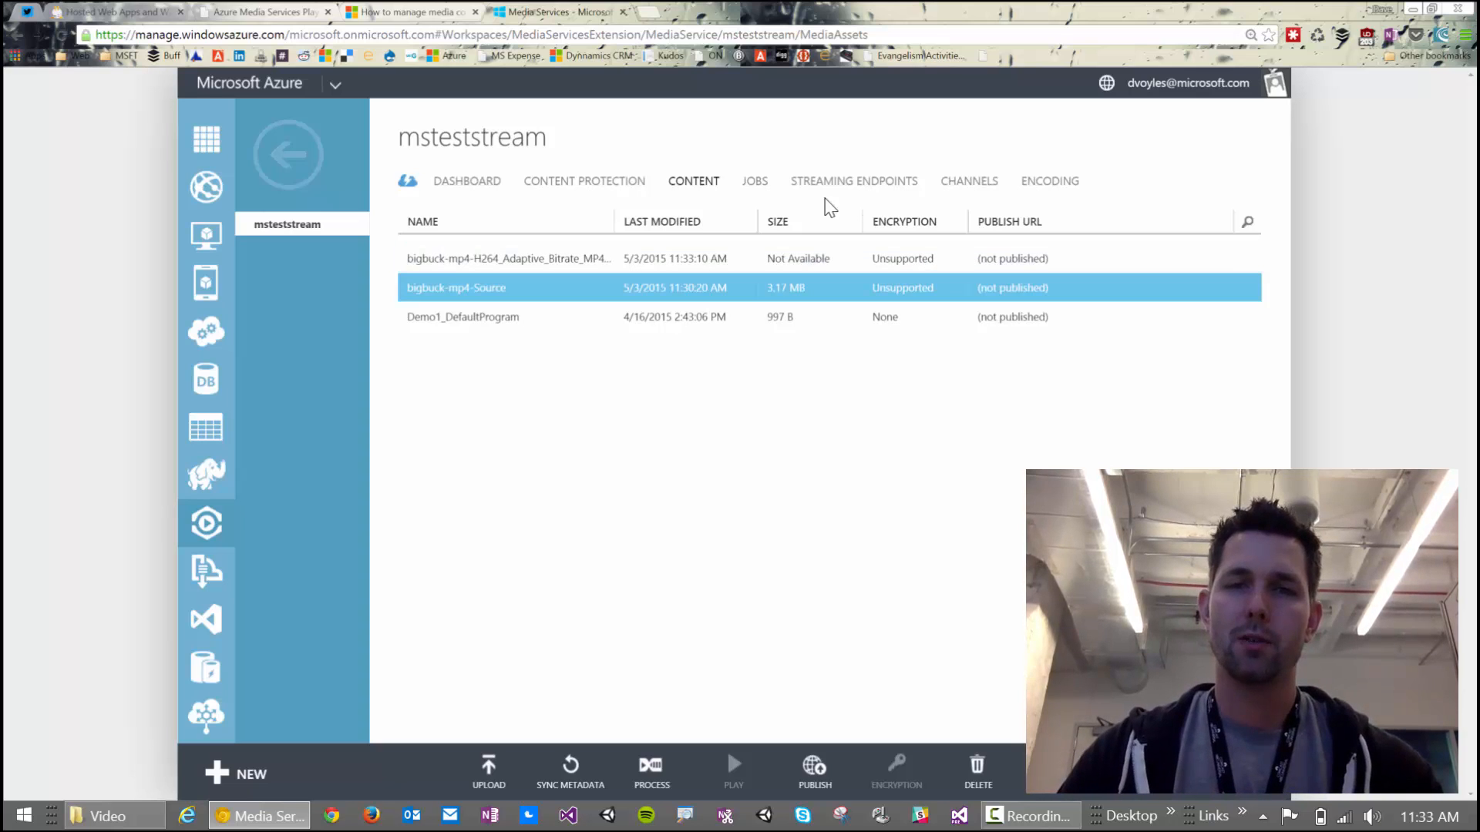
# Step: Check the encoding job's progress in the msteststream jobs list, collapse the older job, and return to the content list
pyautogui.click(754, 189)
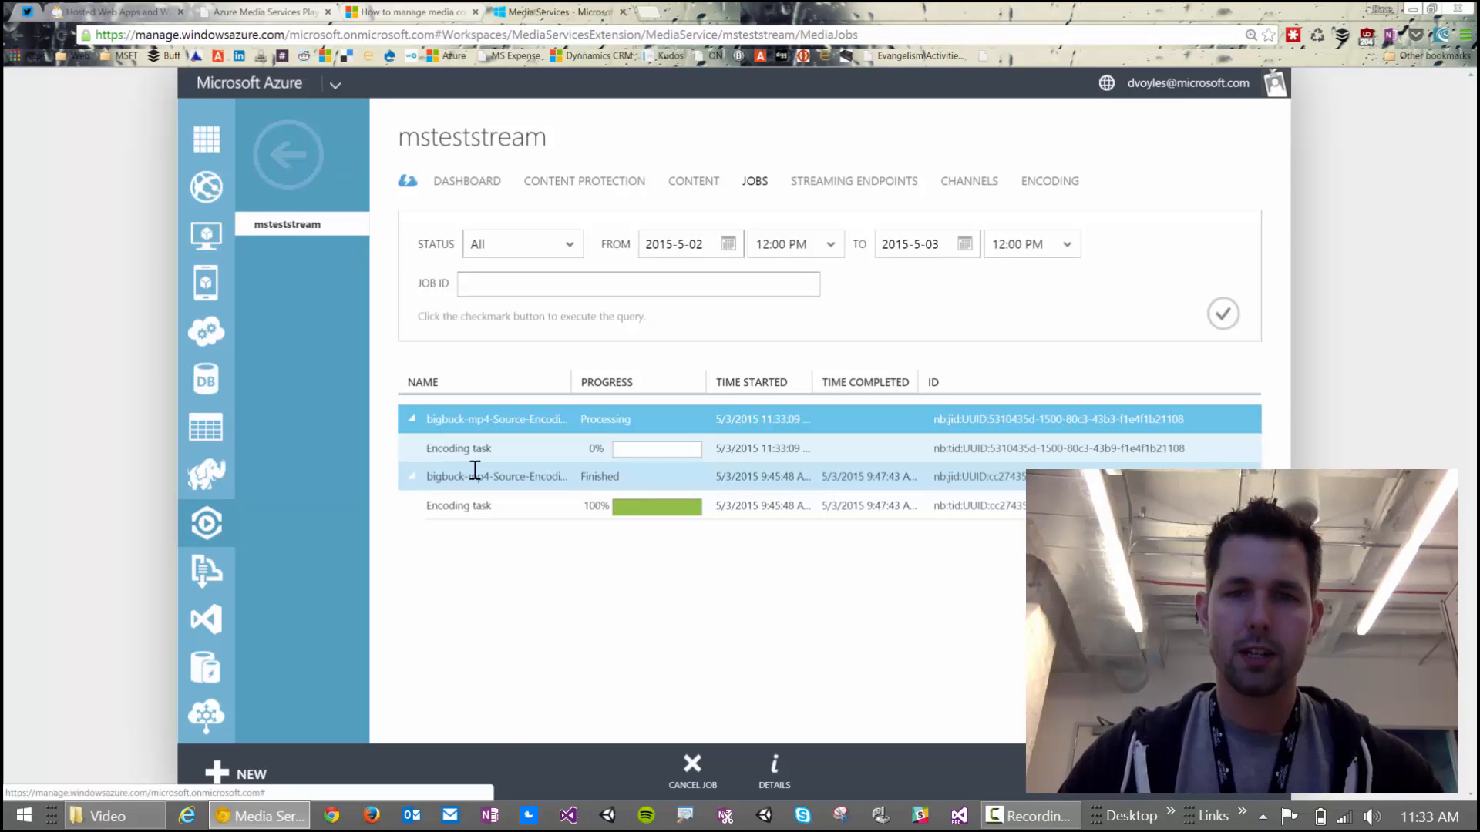
pyautogui.click(413, 478)
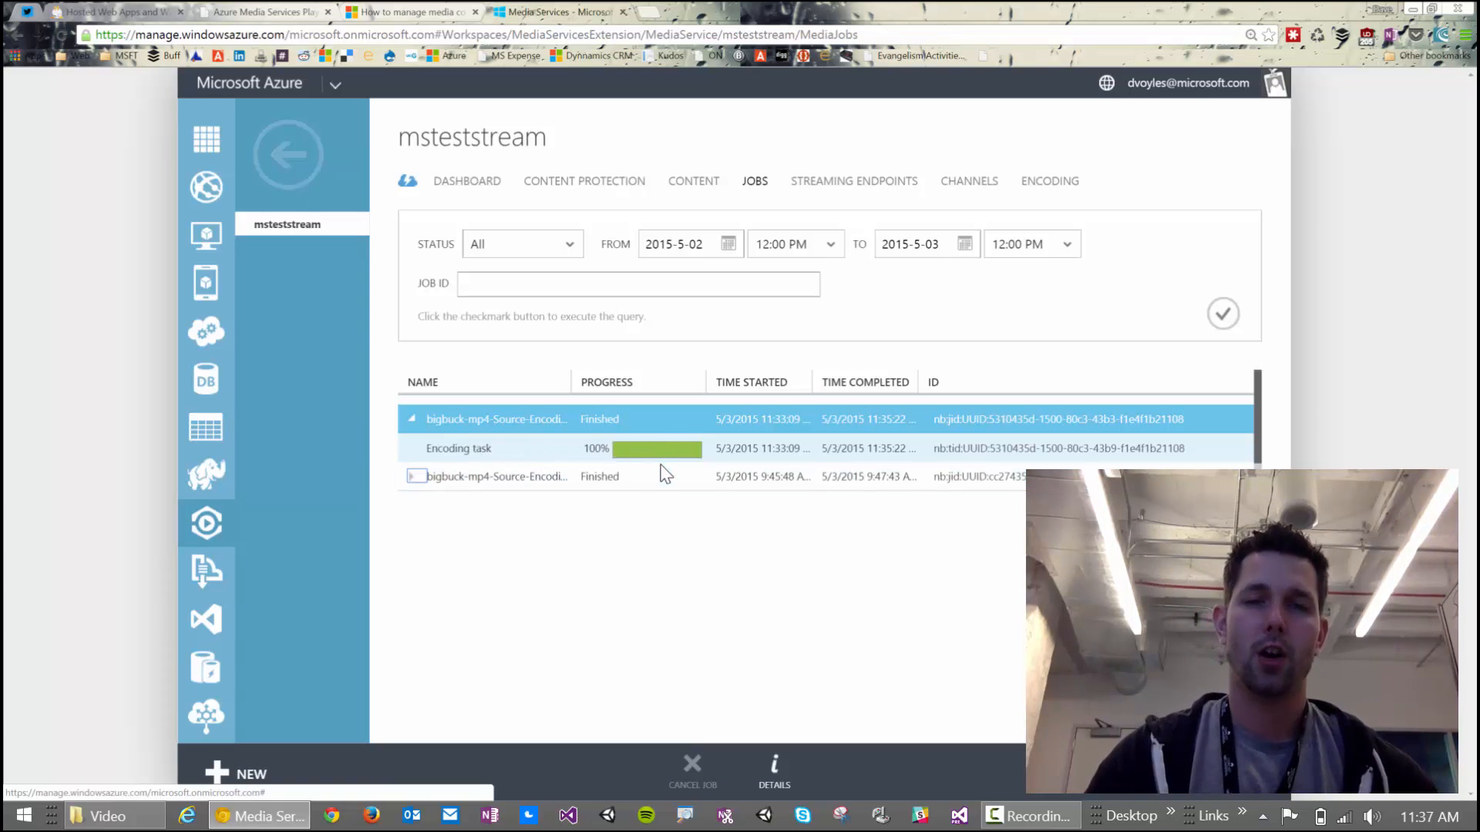
pyautogui.click(703, 188)
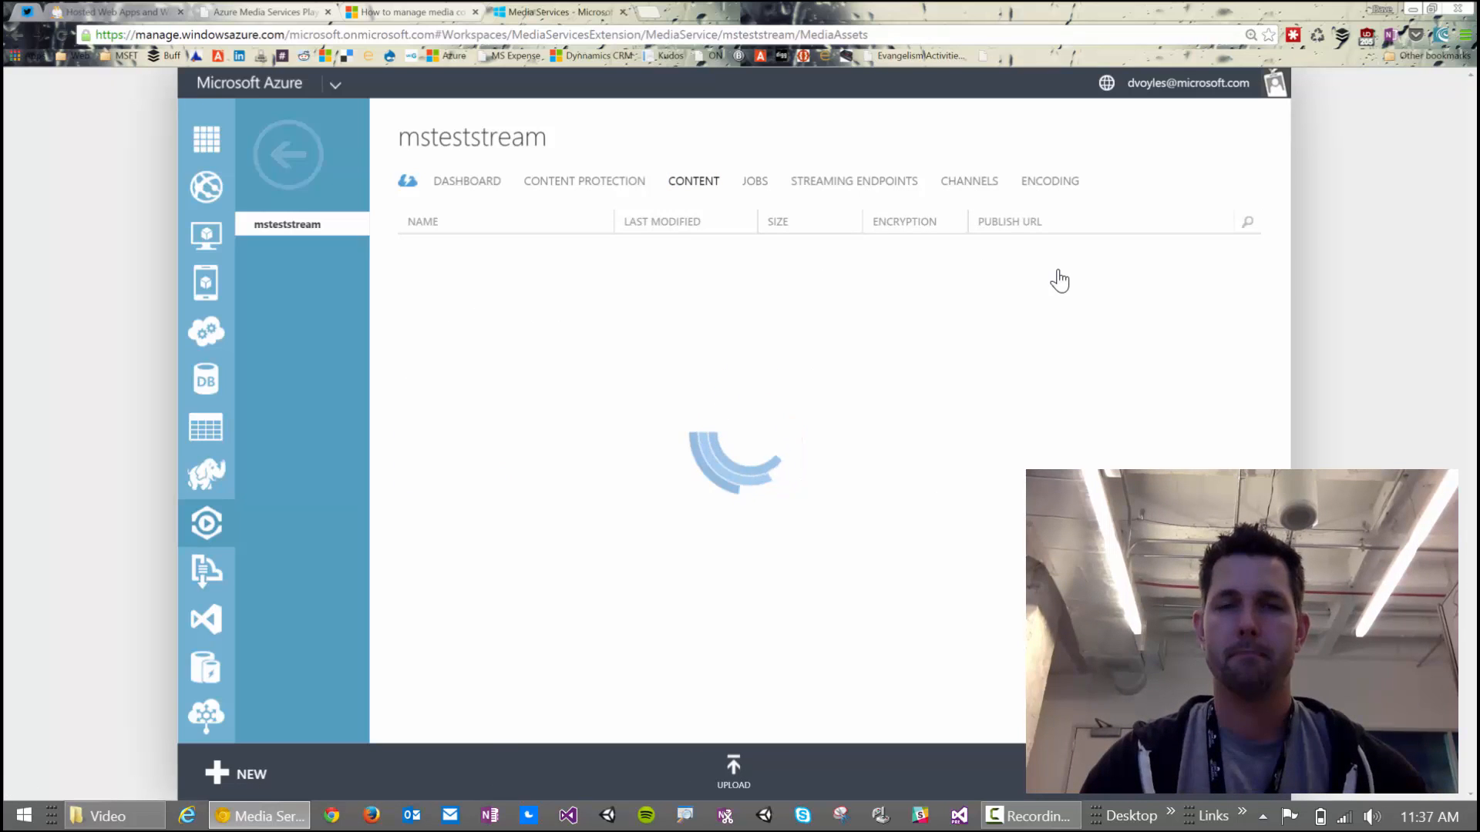
pyautogui.click(1058, 282)
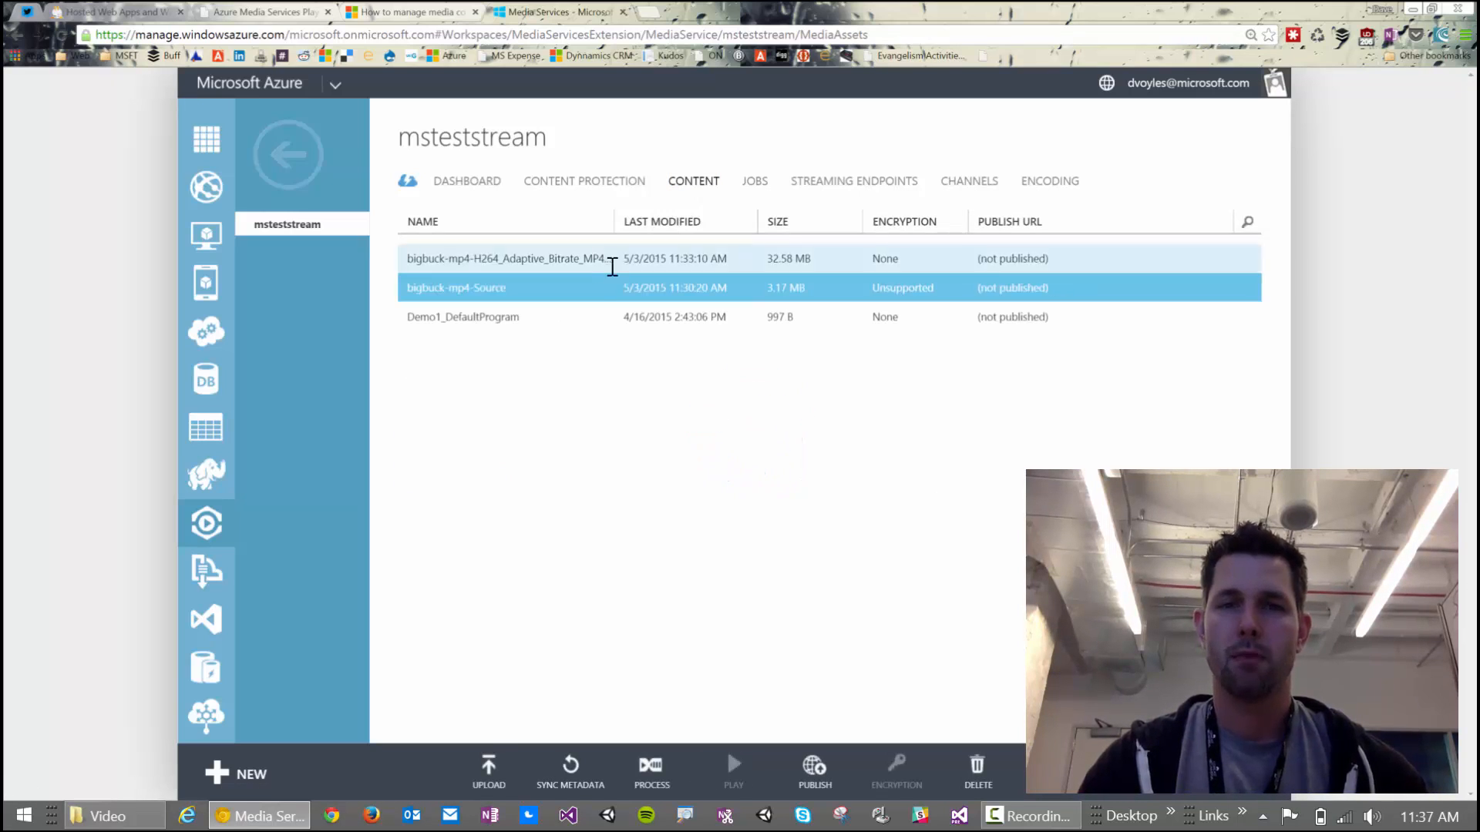
# Step: Publish the encoded 720p adaptive bitrate output of bigbuck-mp4
pyautogui.click(581, 261)
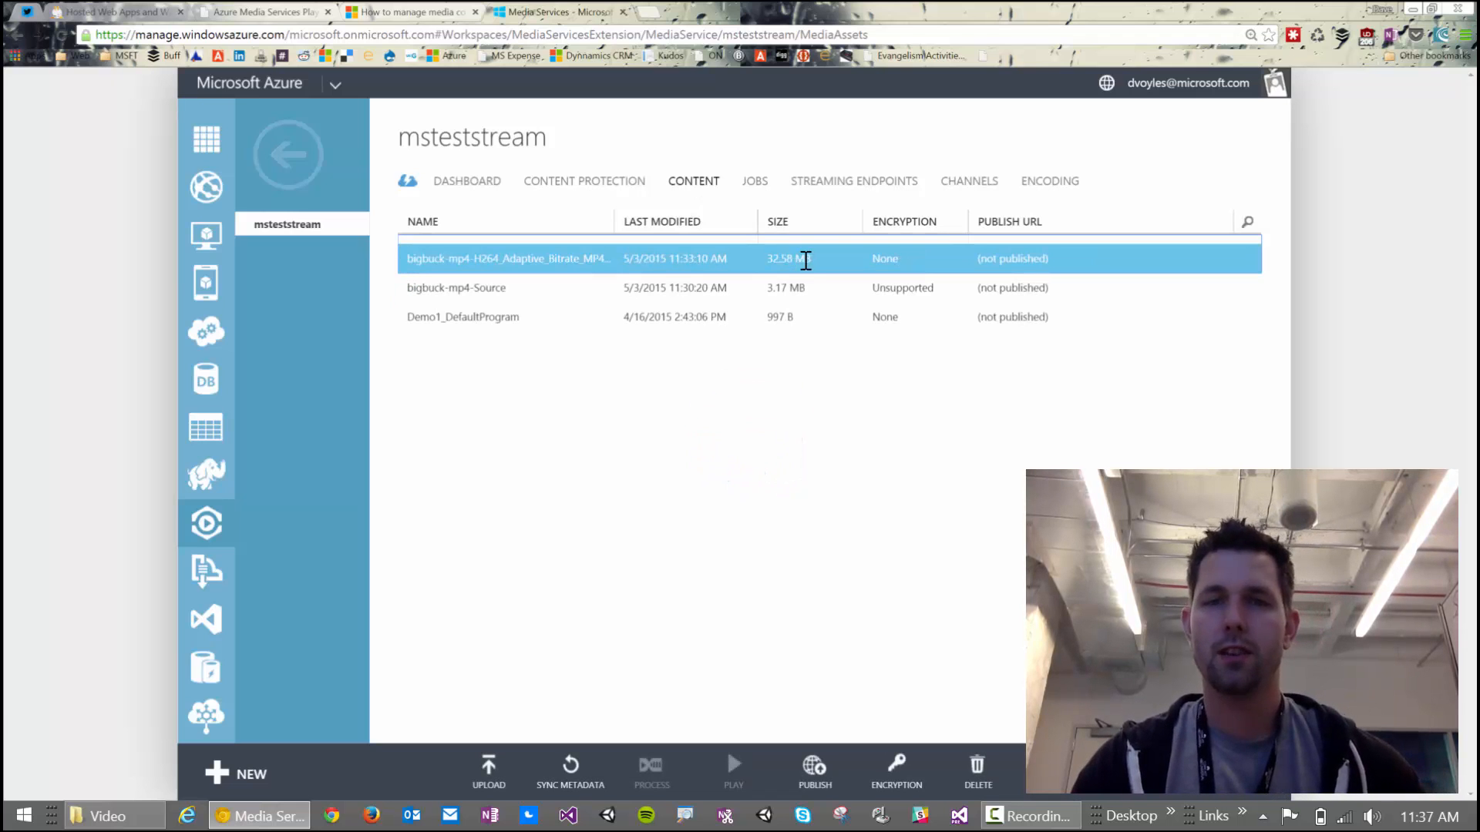
pyautogui.press('super+plus')
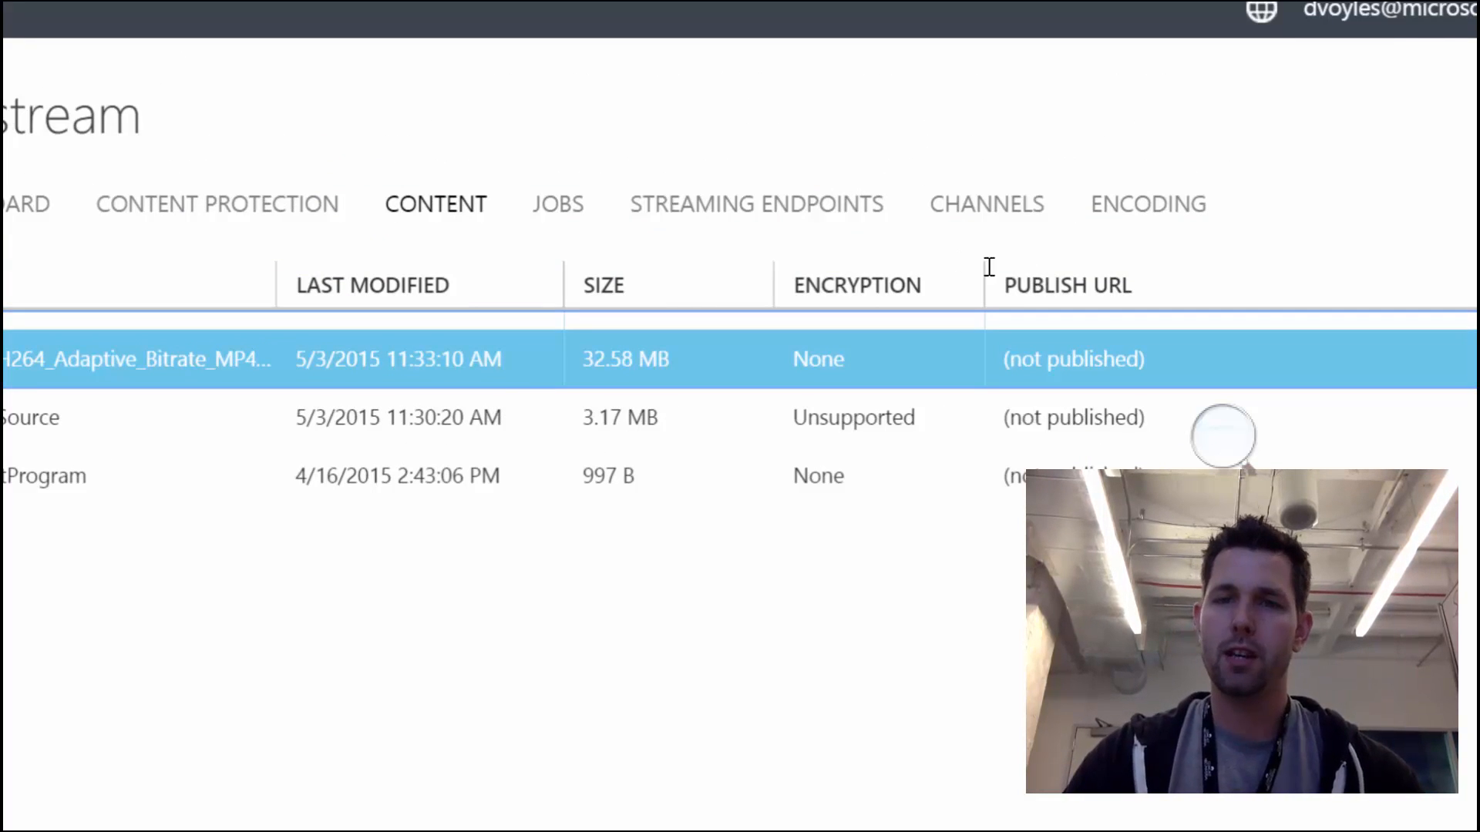
pyautogui.click(1222, 434)
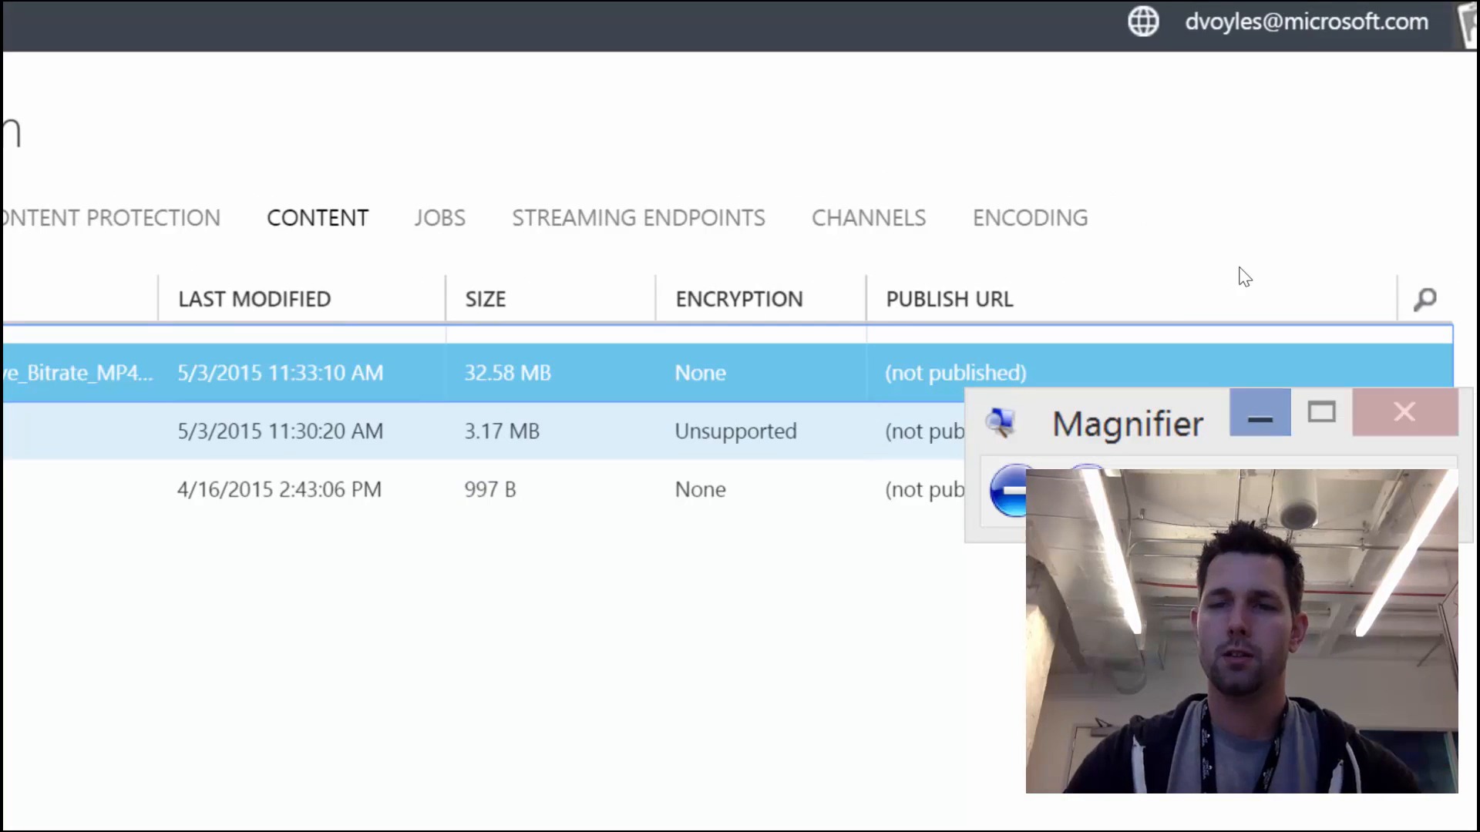
pyautogui.click(1404, 412)
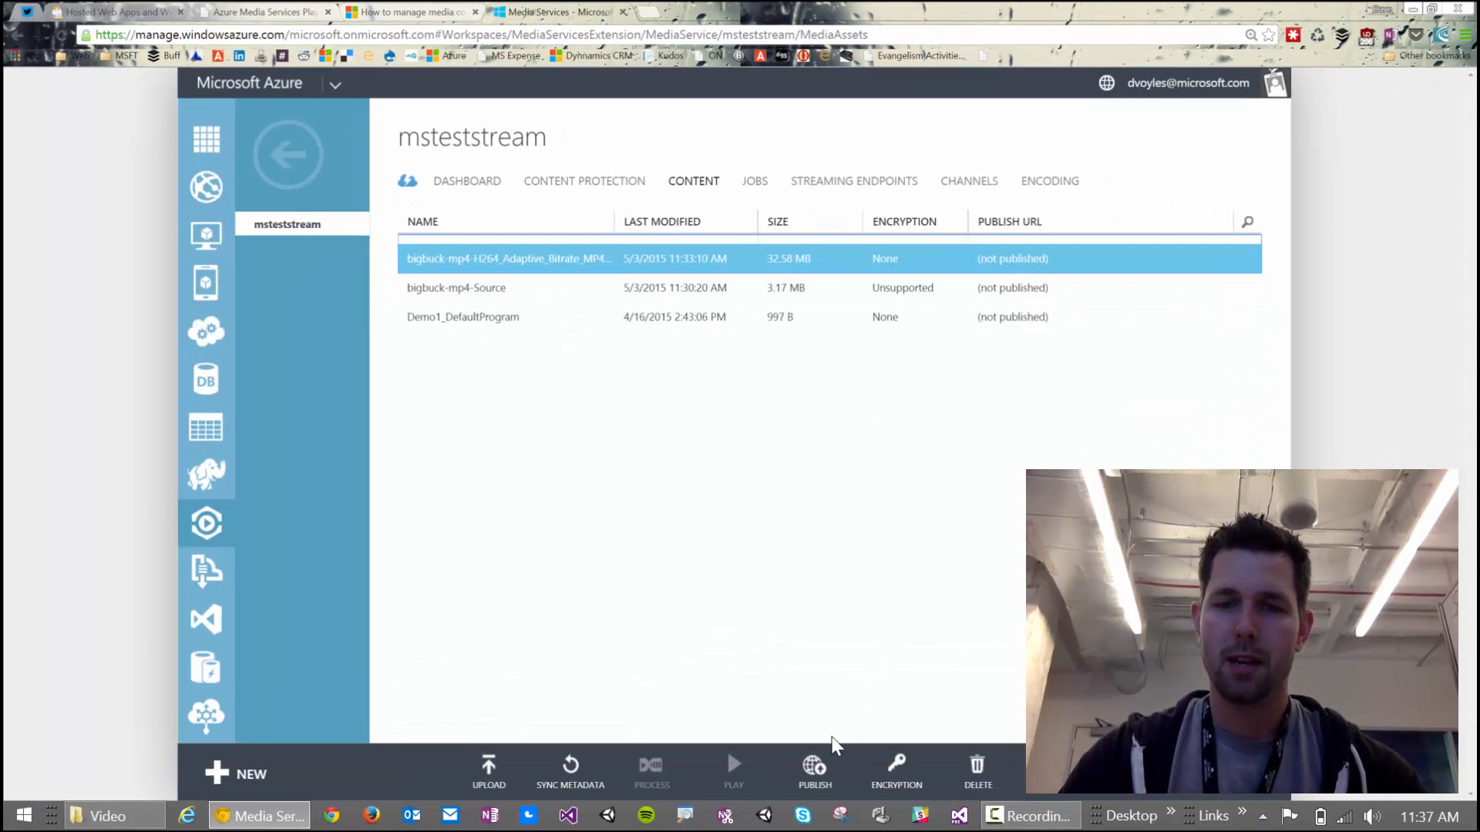
pyautogui.click(815, 773)
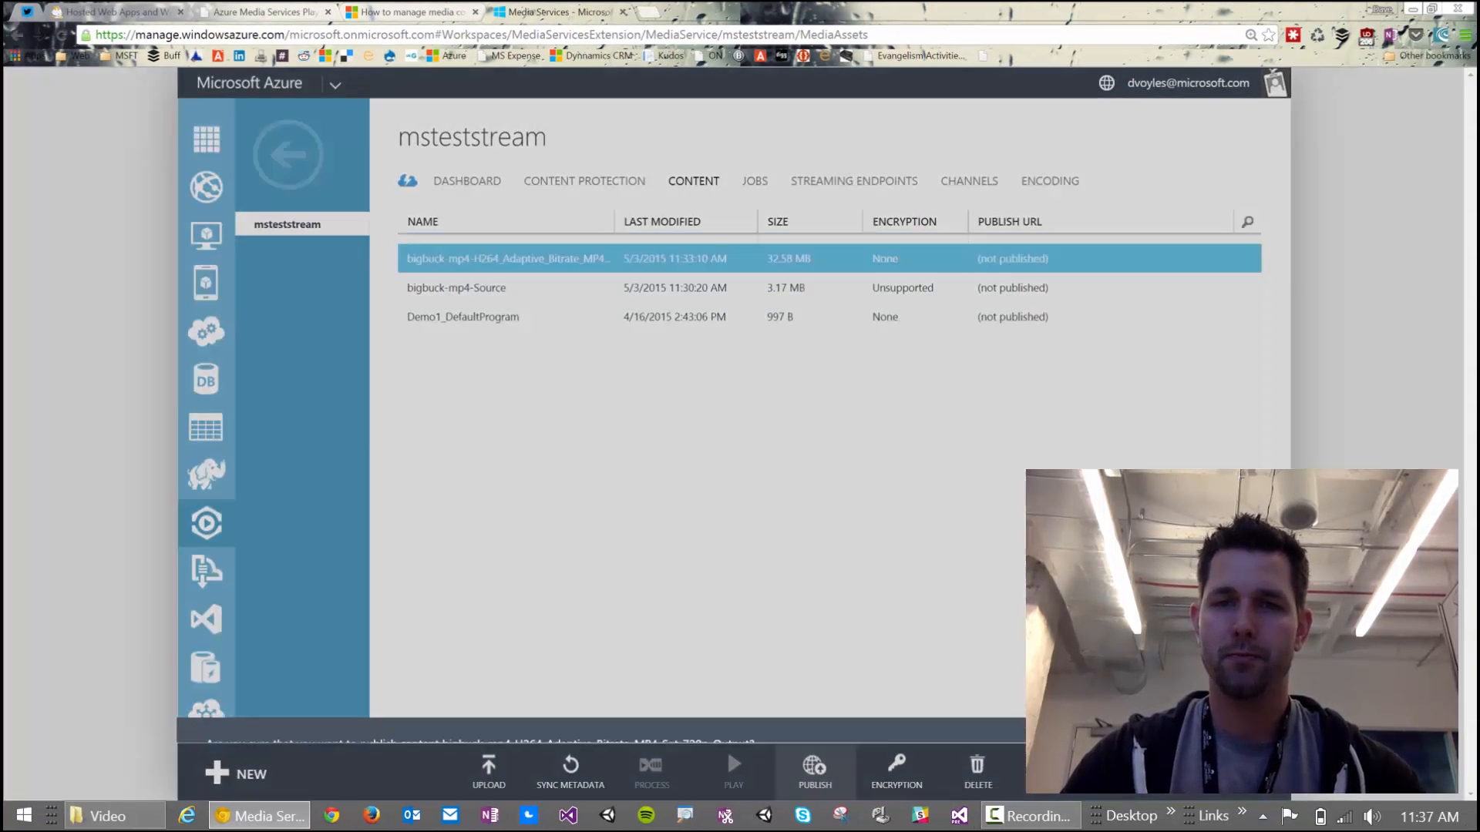
pyautogui.click(1187, 716)
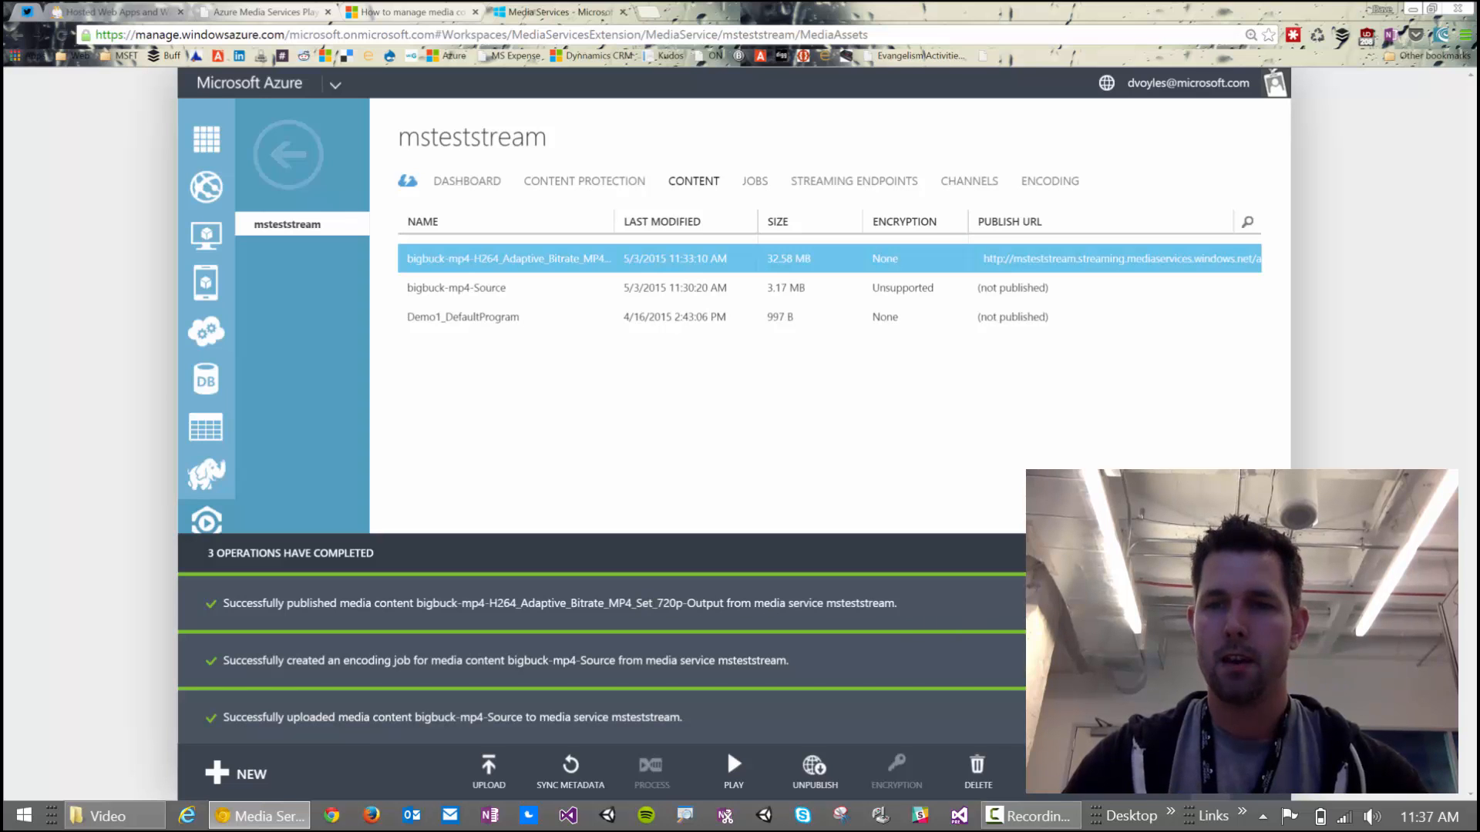
# Step: Copy the publish URL of the encoded bigbuck-mp4 output
pyautogui.press('super+plus')
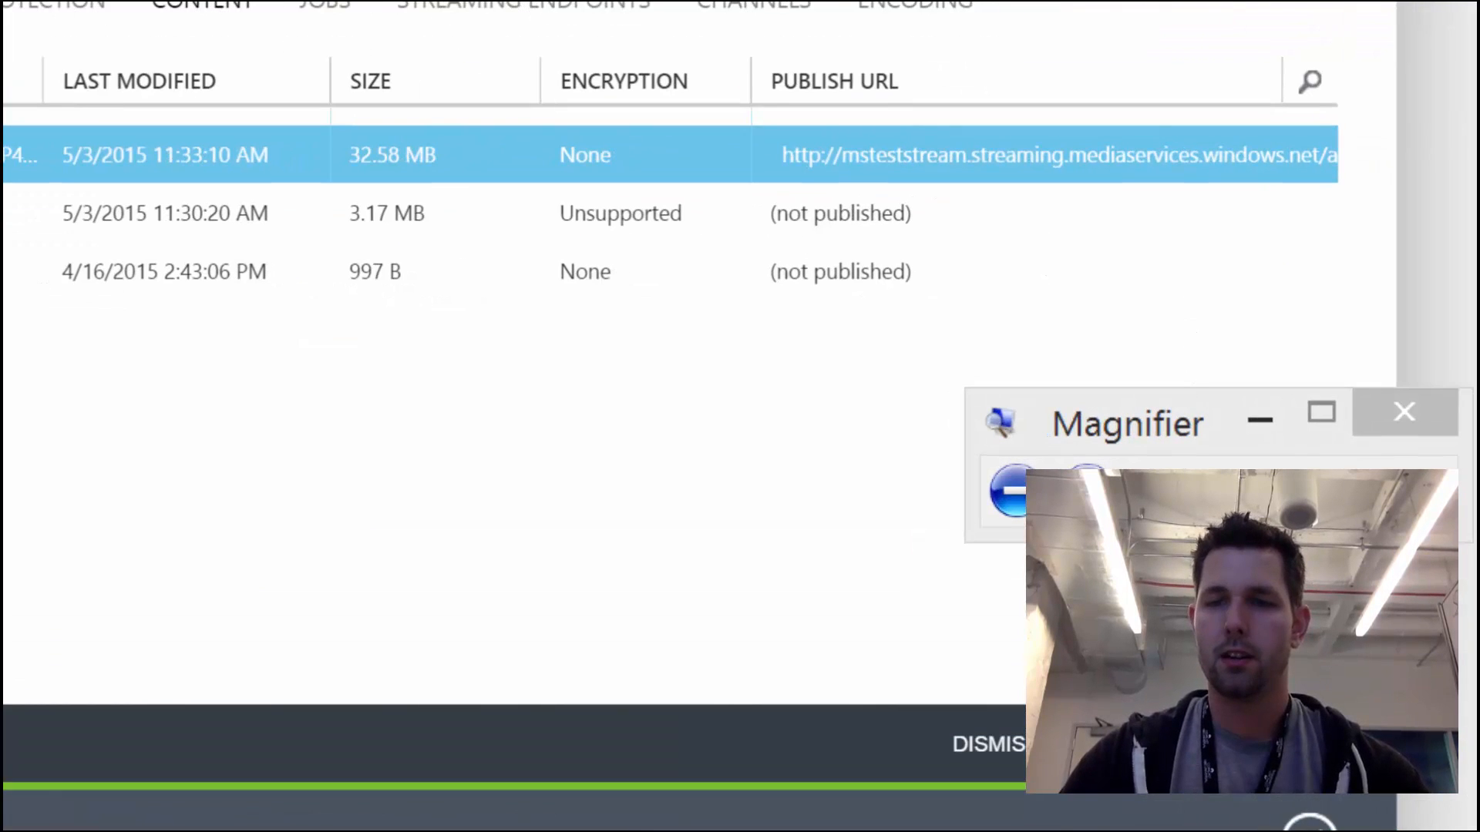
pyautogui.press('super+minus')
pyautogui.moveTo(1071, 265)
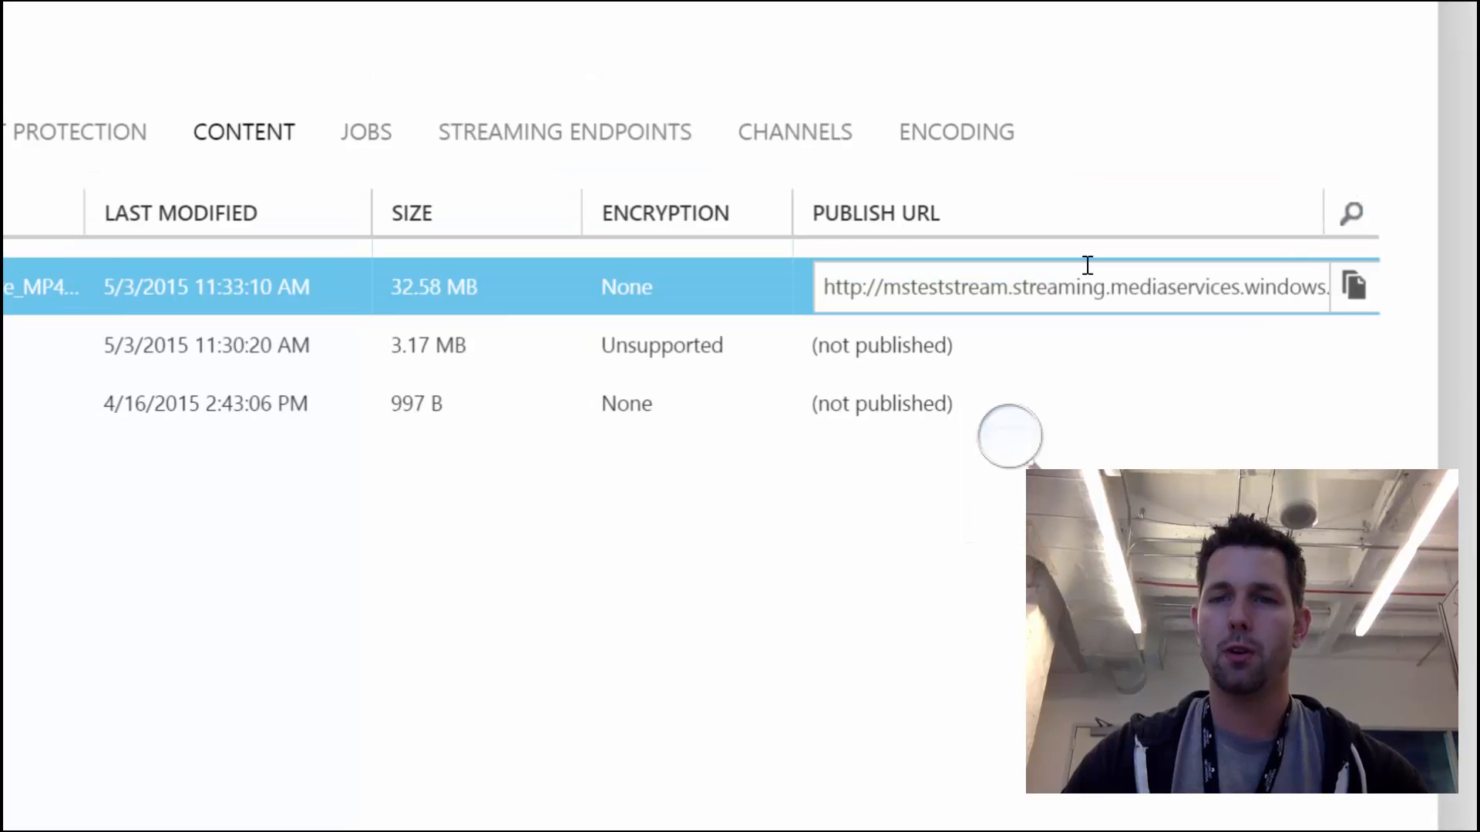
pyautogui.click(1354, 285)
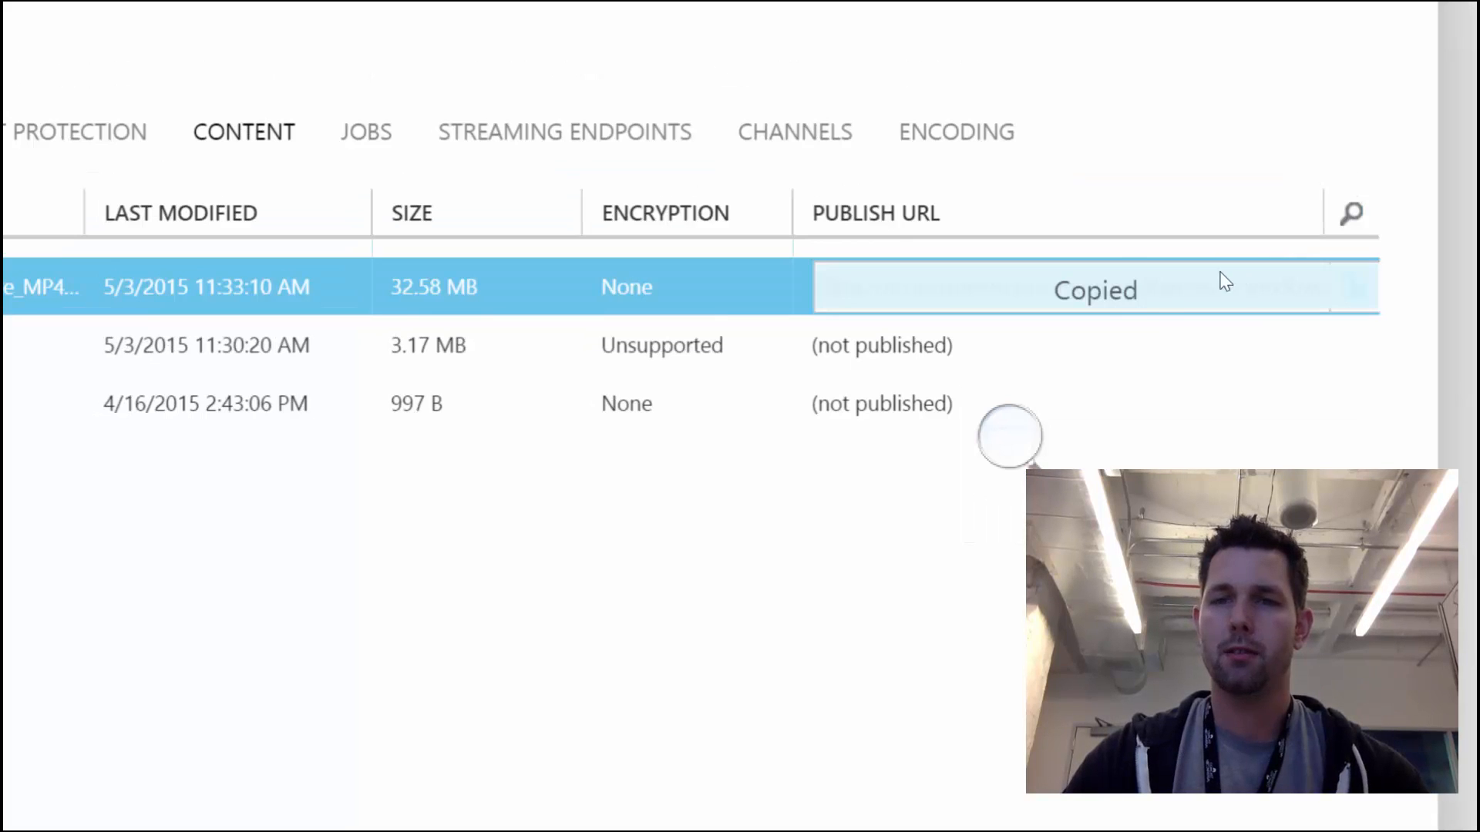
pyautogui.press('super+minus')
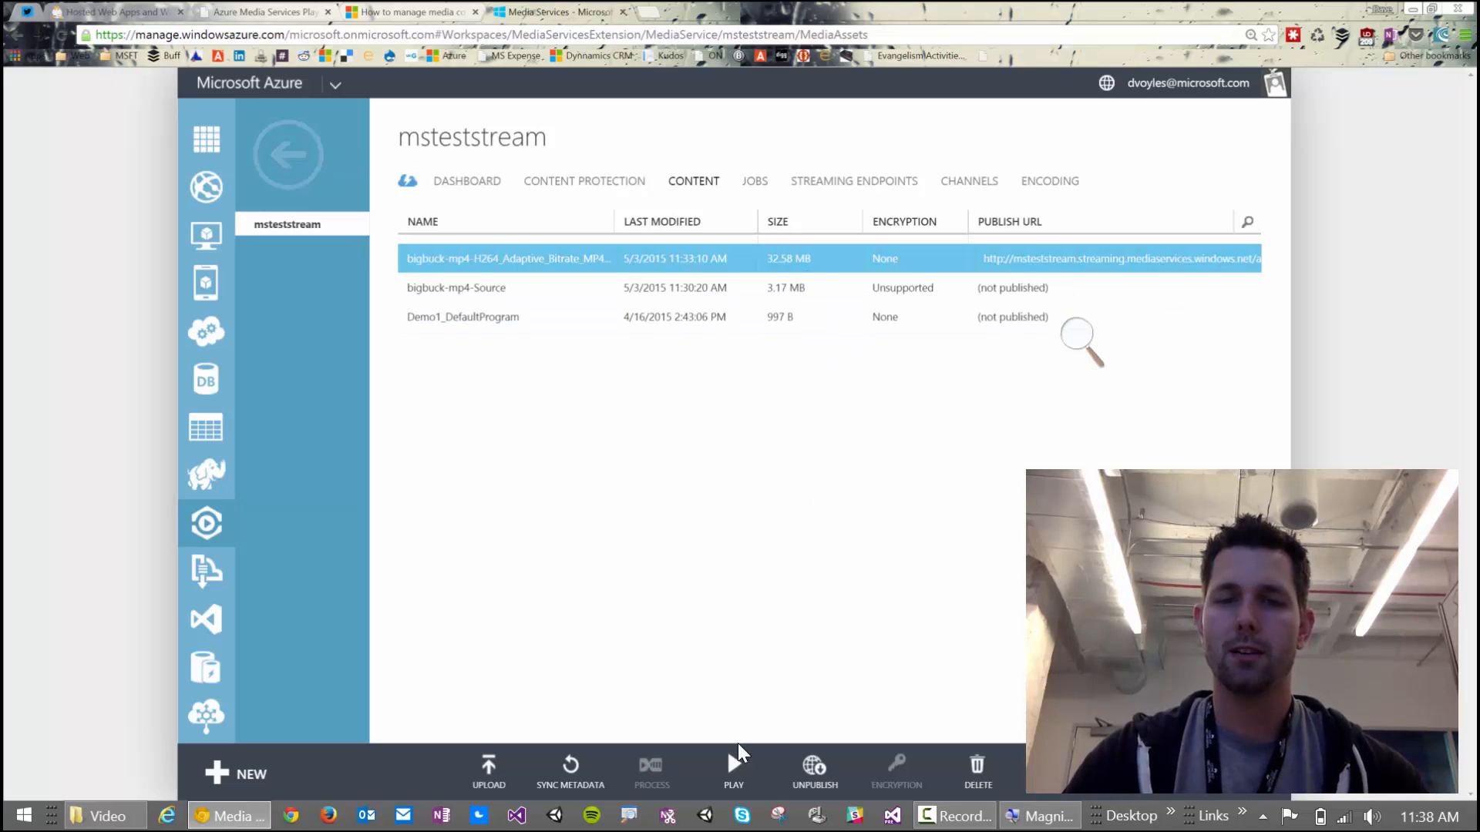
# Step: Play the published bigbuck-mp4 video in the portal's content player with the volume raised, and close the player
pyautogui.click(735, 780)
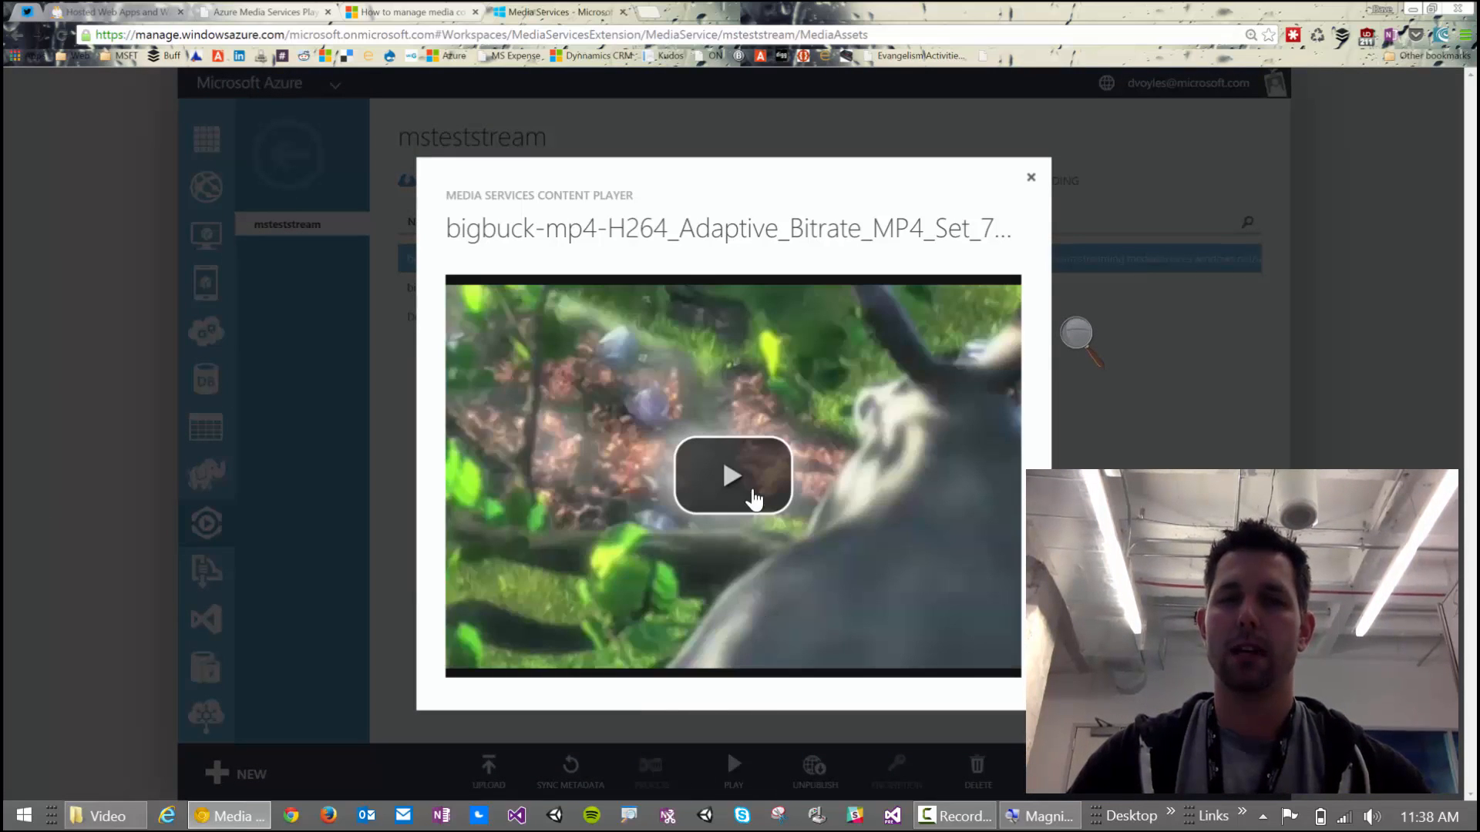
pyautogui.click(738, 472)
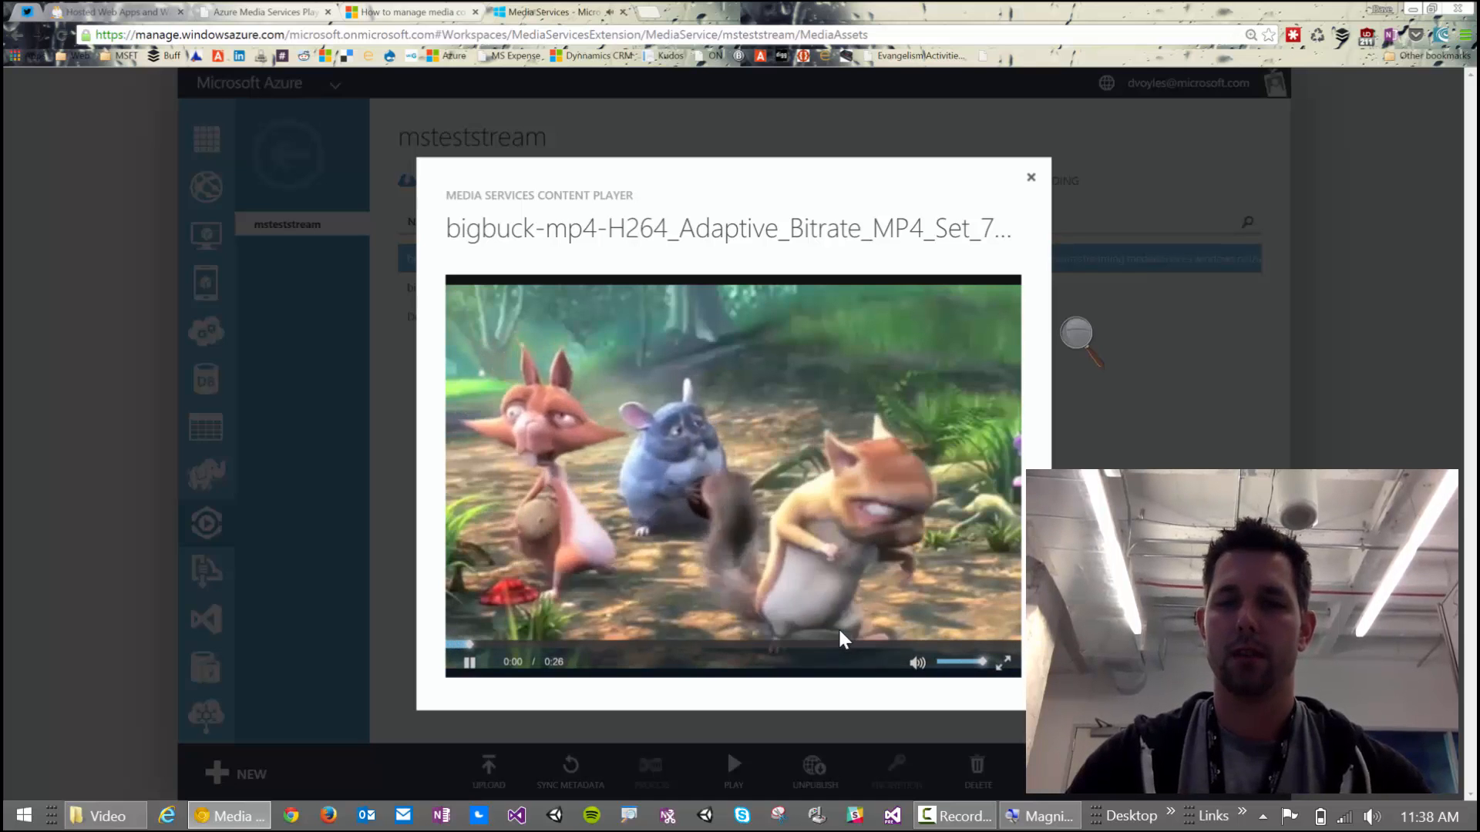
pyautogui.press('XF86AudioRaiseVolume')
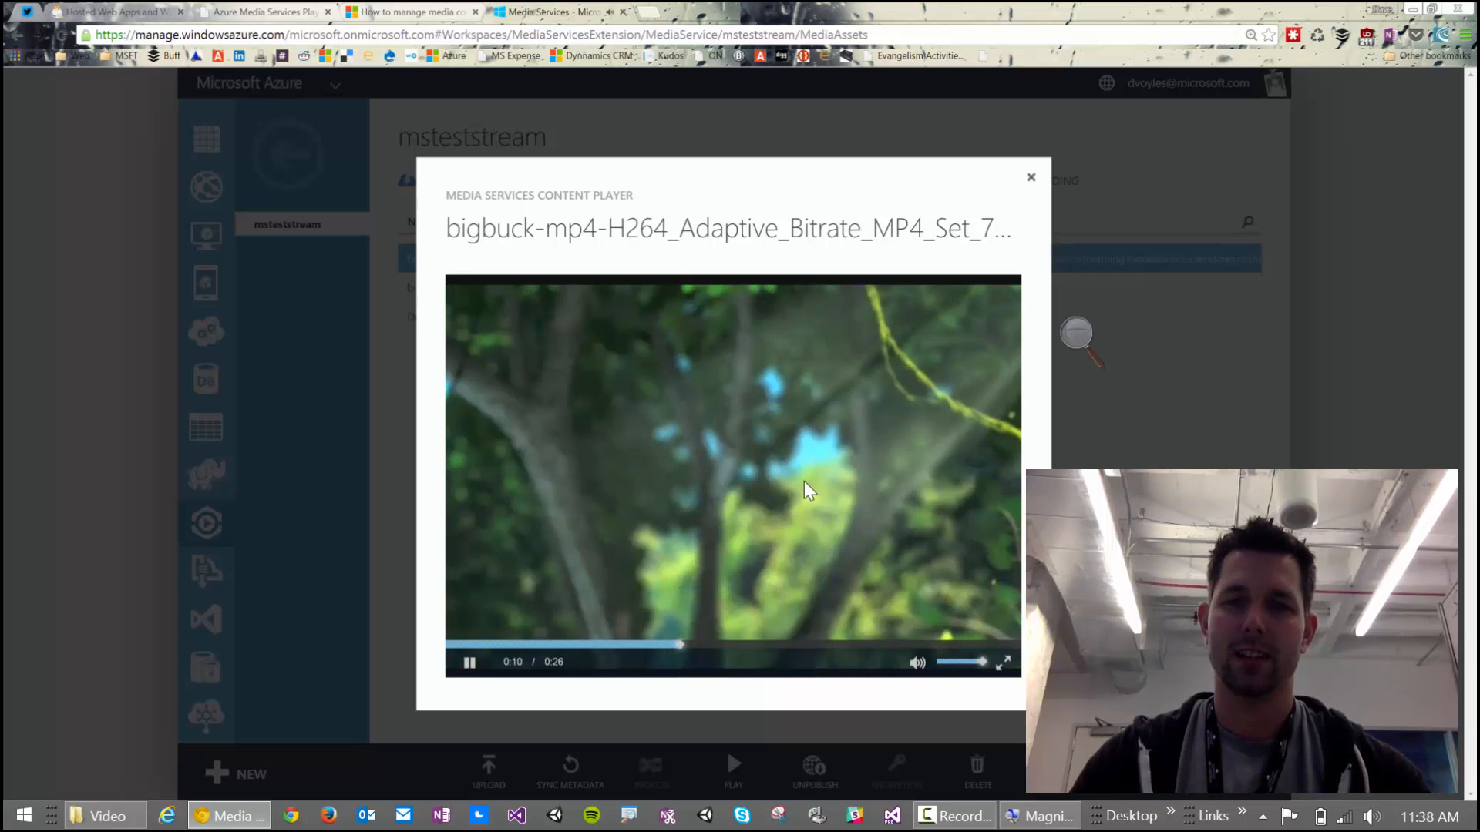
pyautogui.click(811, 445)
pyautogui.click(1030, 177)
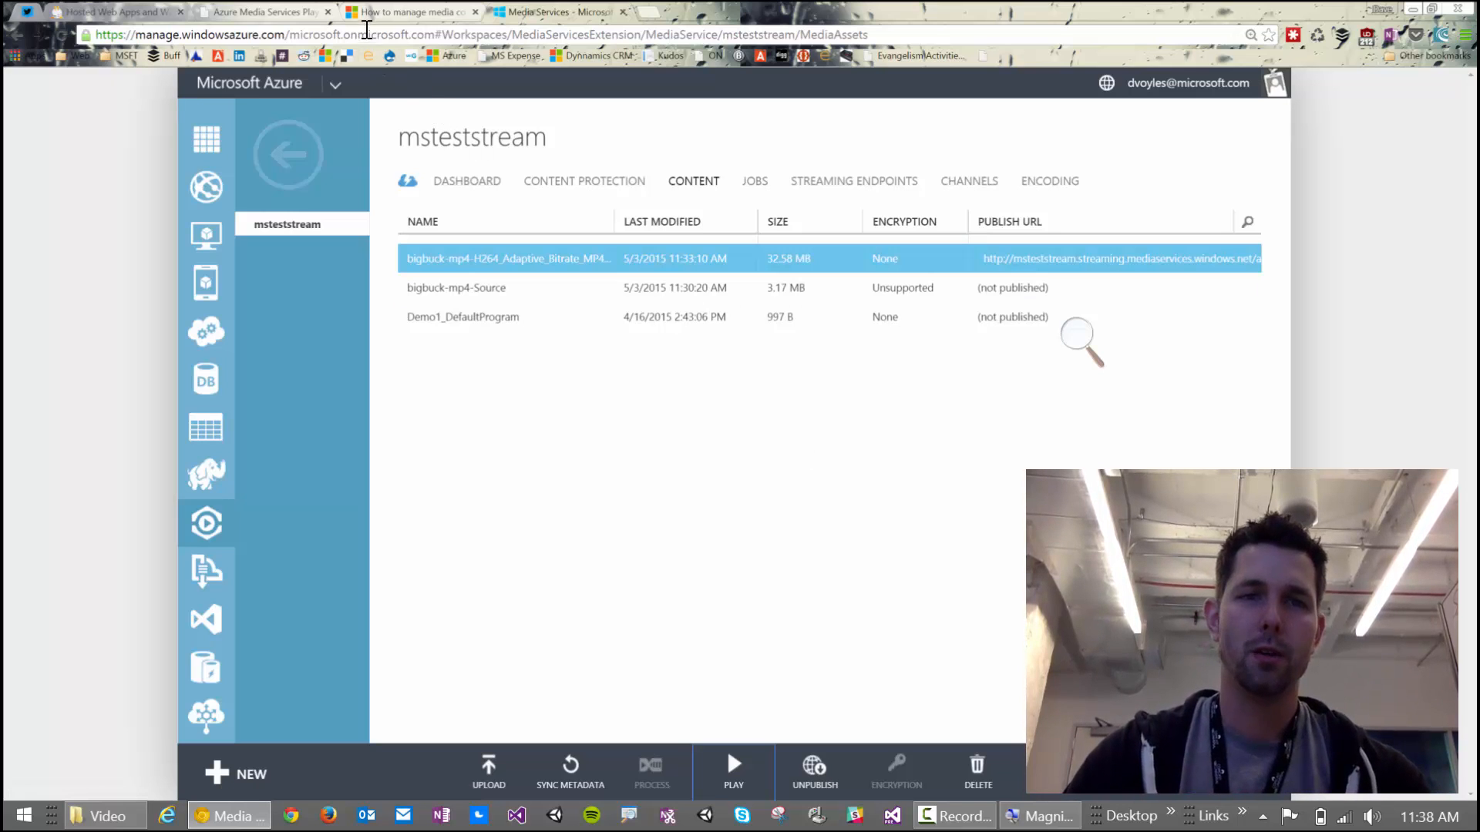
# Step: Switch to the open Azure Media Services Player page and highlight its amsplayer.azurewebsites.net address
pyautogui.click(297, 12)
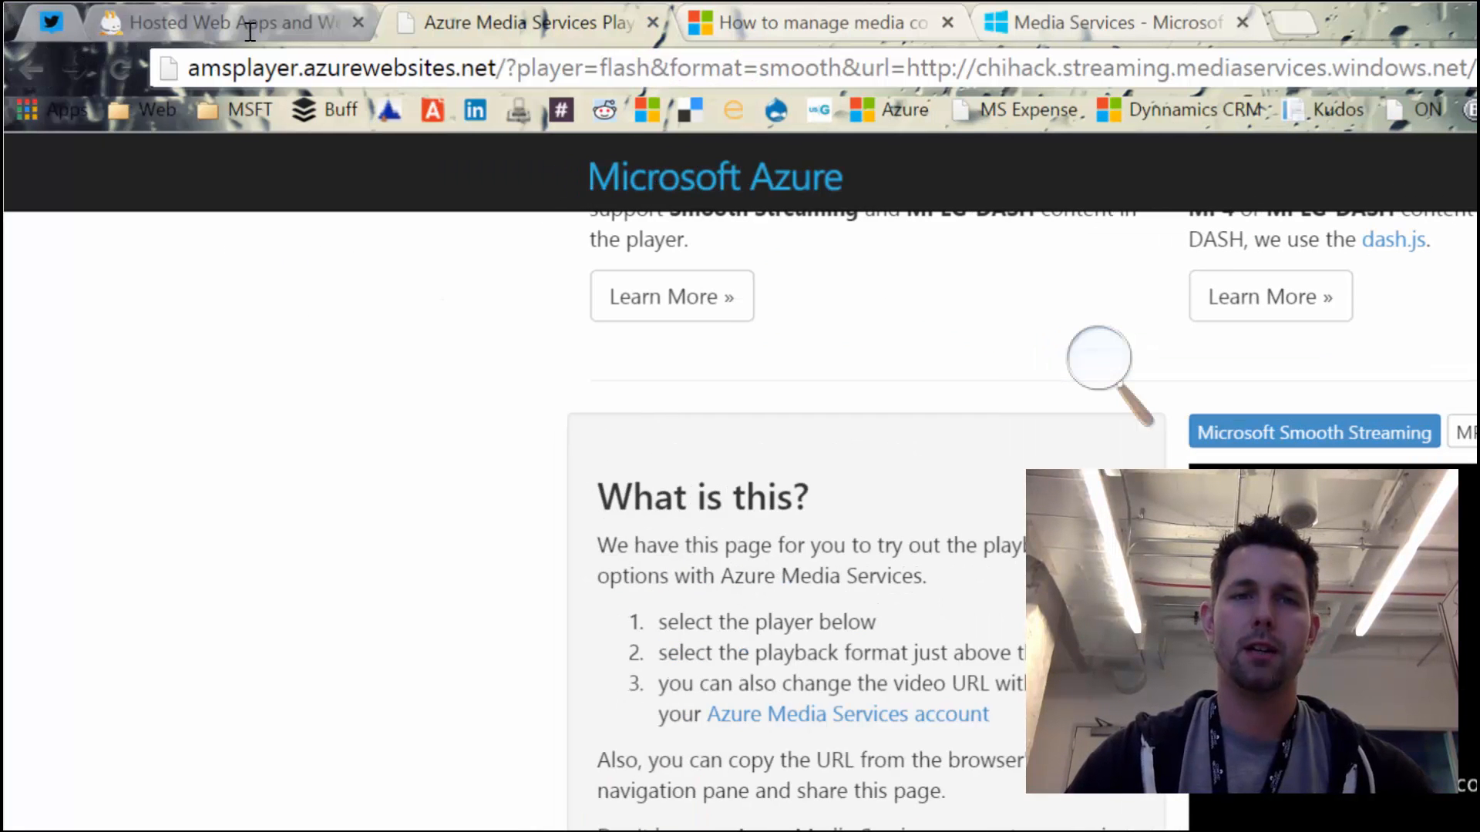
pyautogui.moveTo(488, 68); pyautogui.dragTo(187, 68)
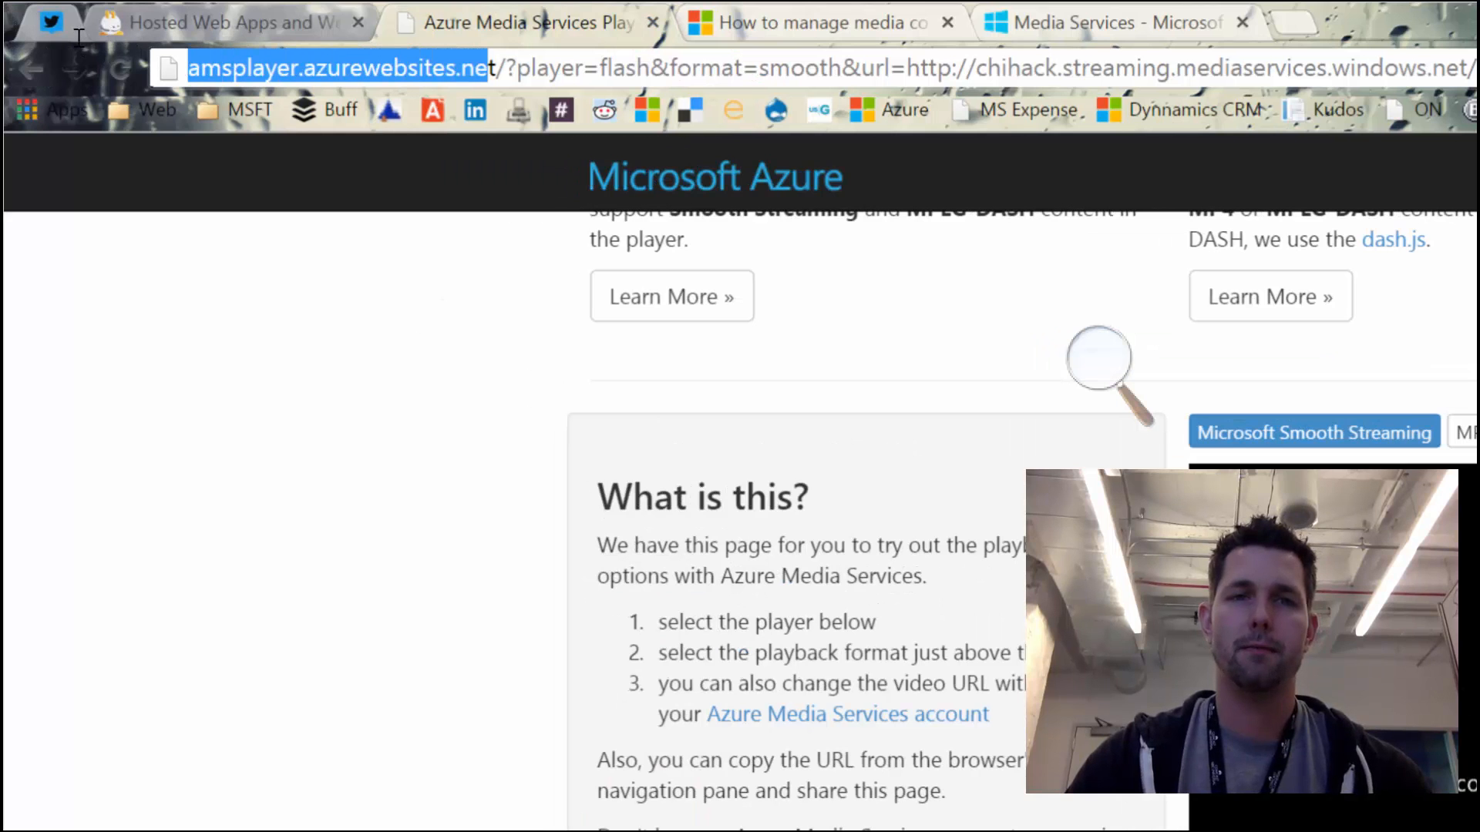
pyautogui.press('super+minus')
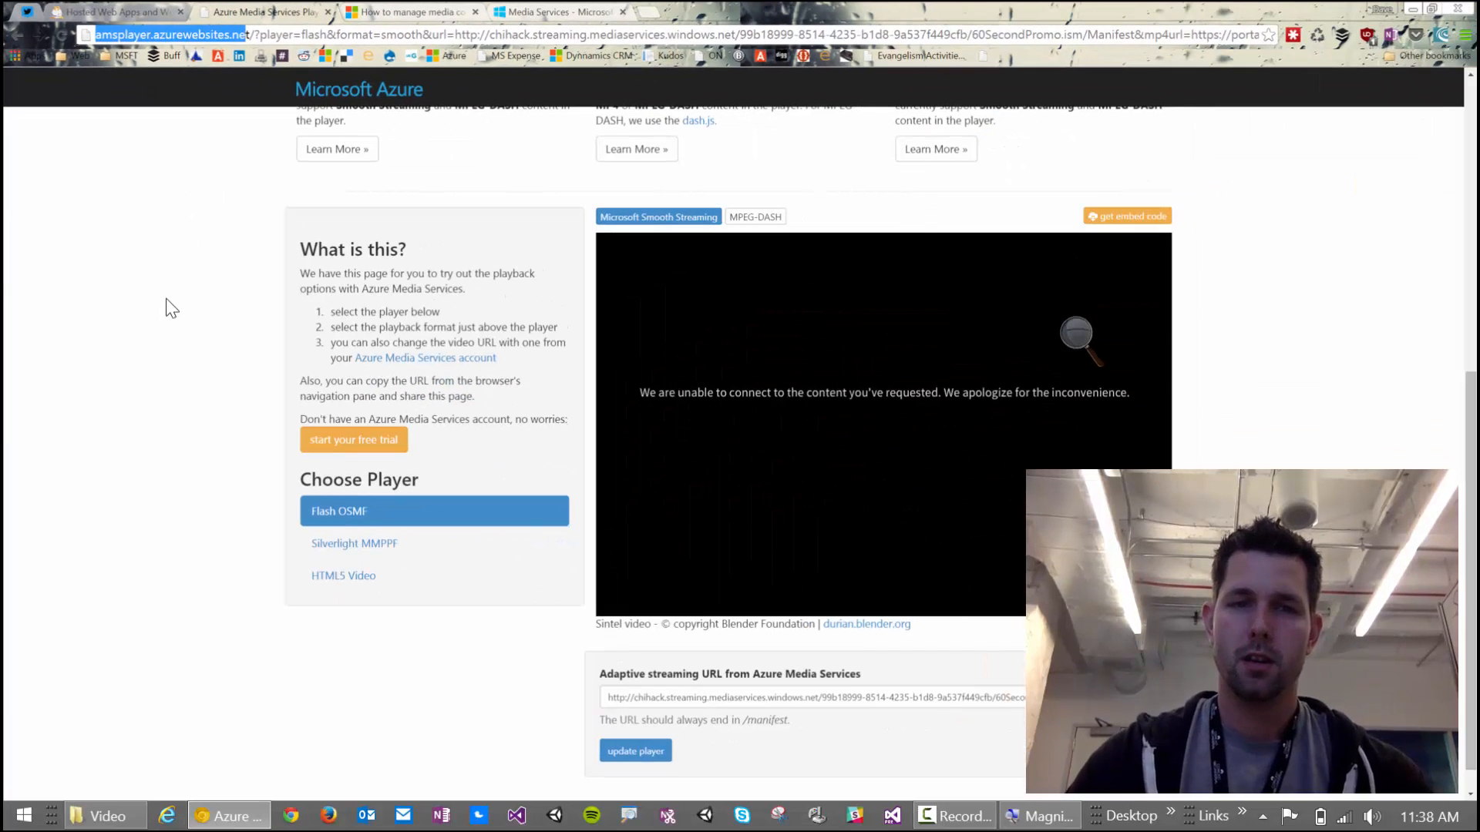
# Step: Replace the player's adaptive streaming URL with the copied publish URL, update the player under magnification, and close Magnifier
pyautogui.click(176, 240)
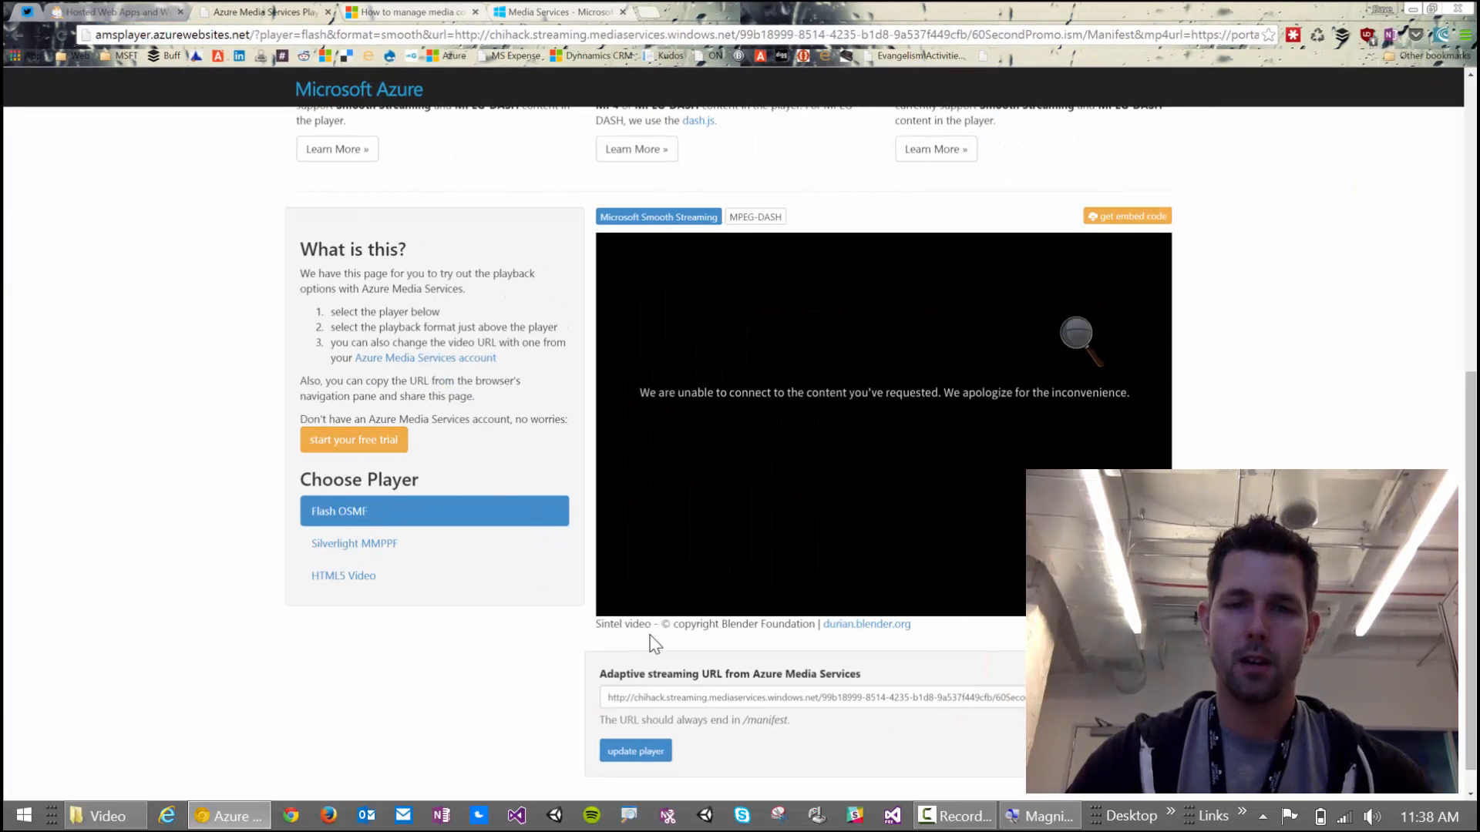
pyautogui.tripleClick(685, 692)
pyautogui.press('super+plus')
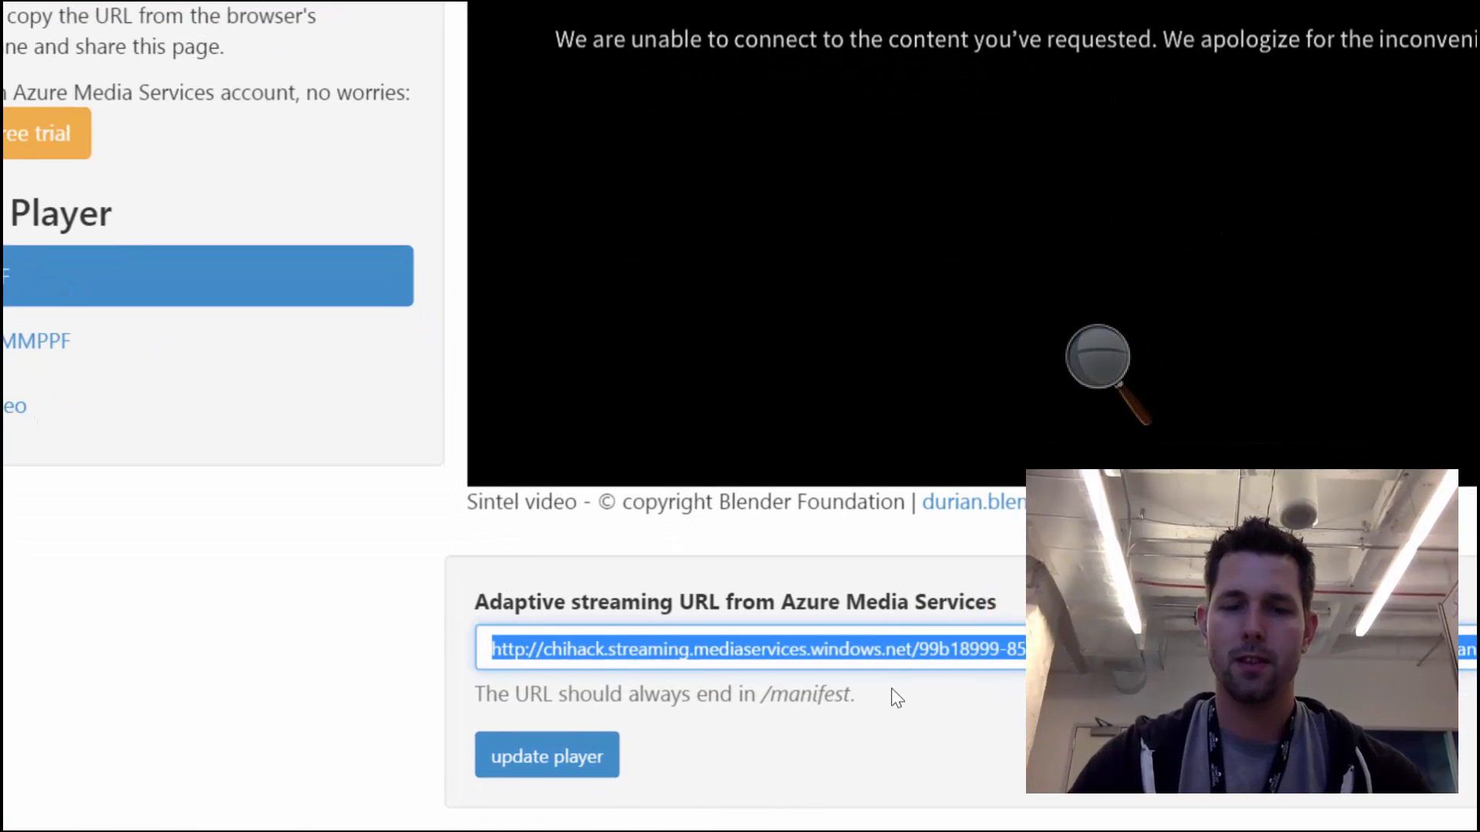
pyautogui.hotkey('ctrl', 'v')
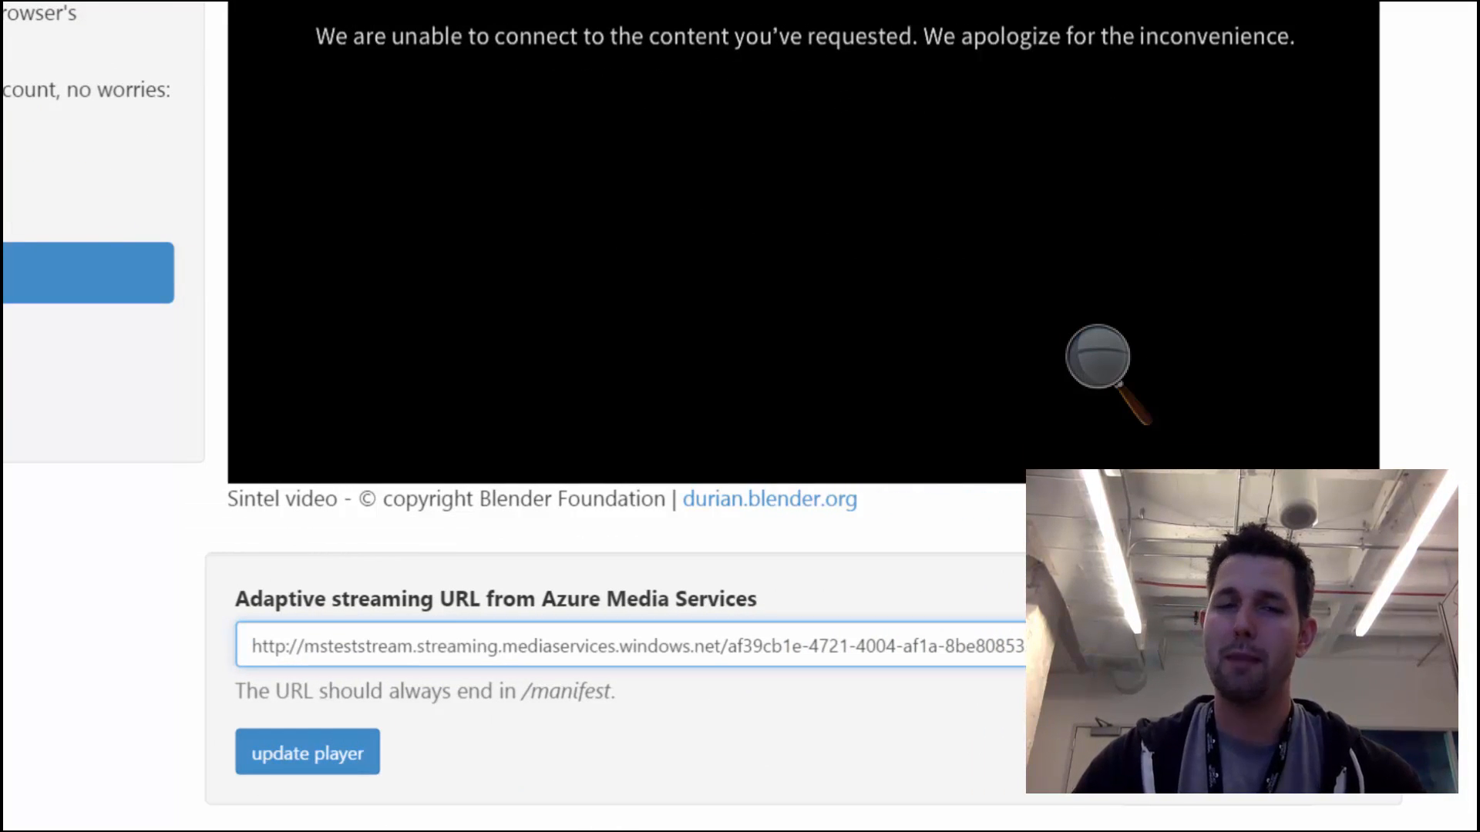
pyautogui.click(649, 722)
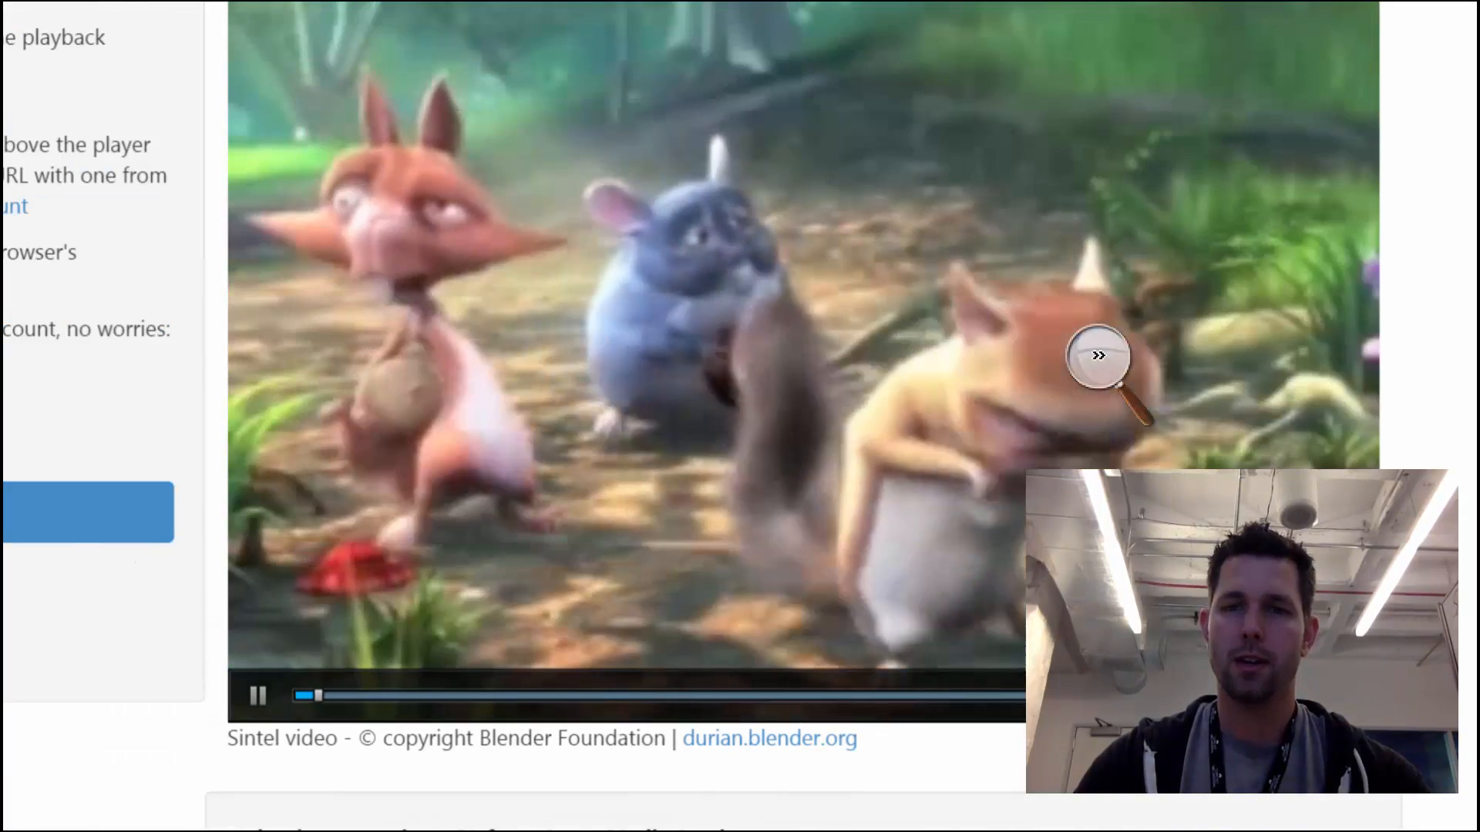
pyautogui.click(1094, 353)
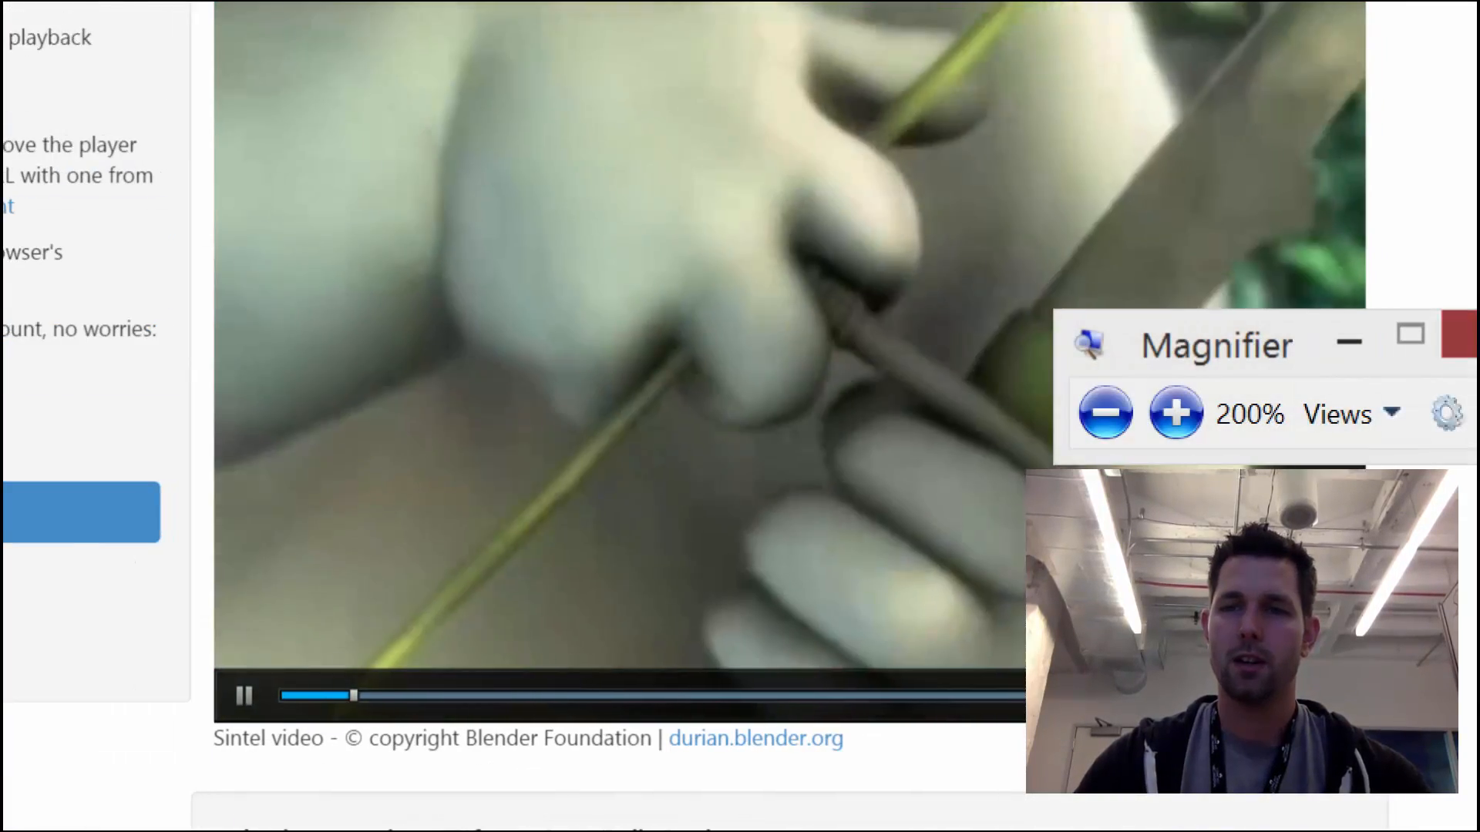
pyautogui.click(1456, 334)
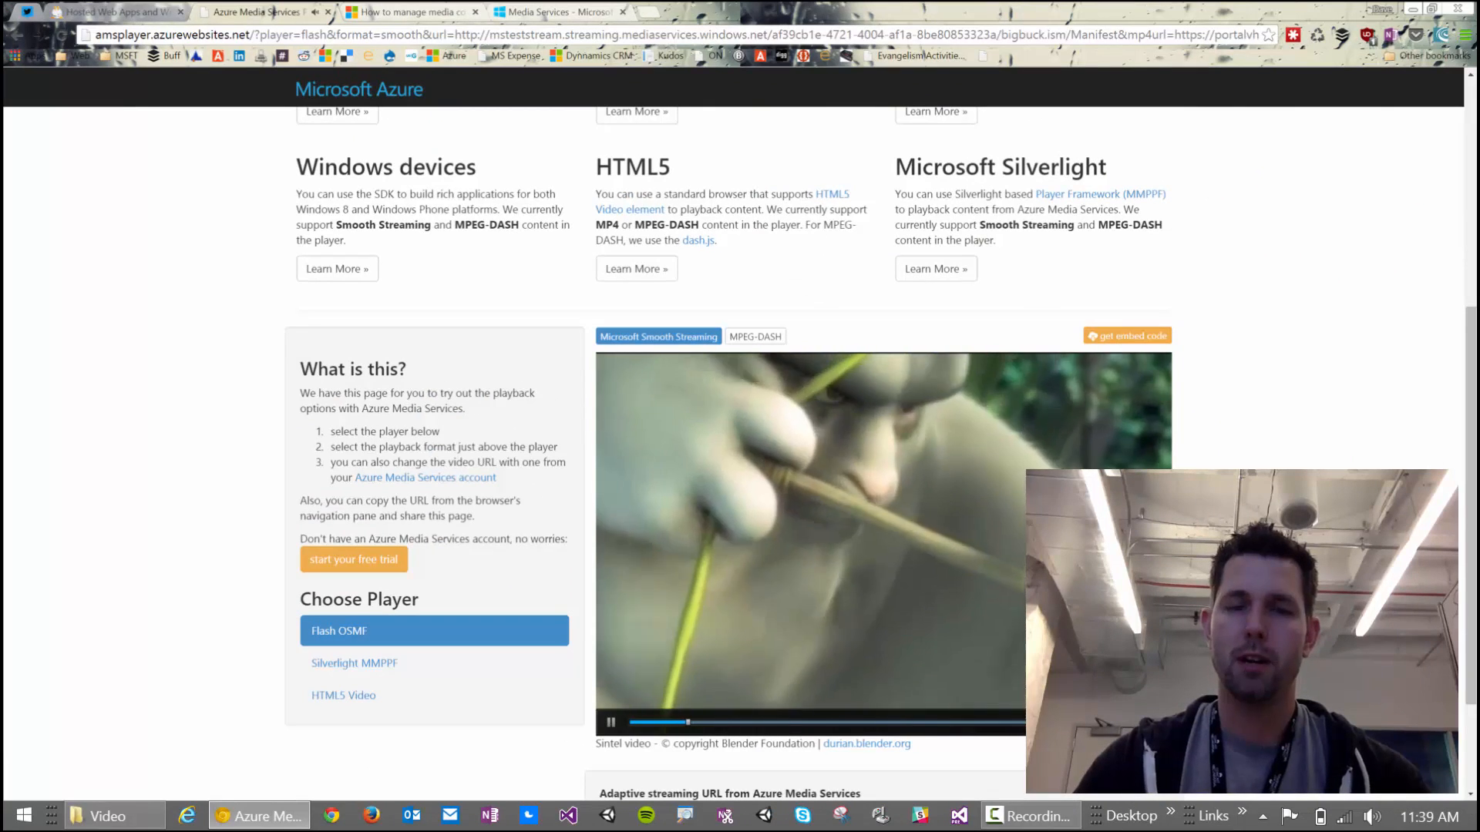
# Step: Watch the streaming video in the Flash OSMF player, magnifying it briefly before returning to 100% and closing Magnifier
pyautogui.scroll(-1, 740, 447)
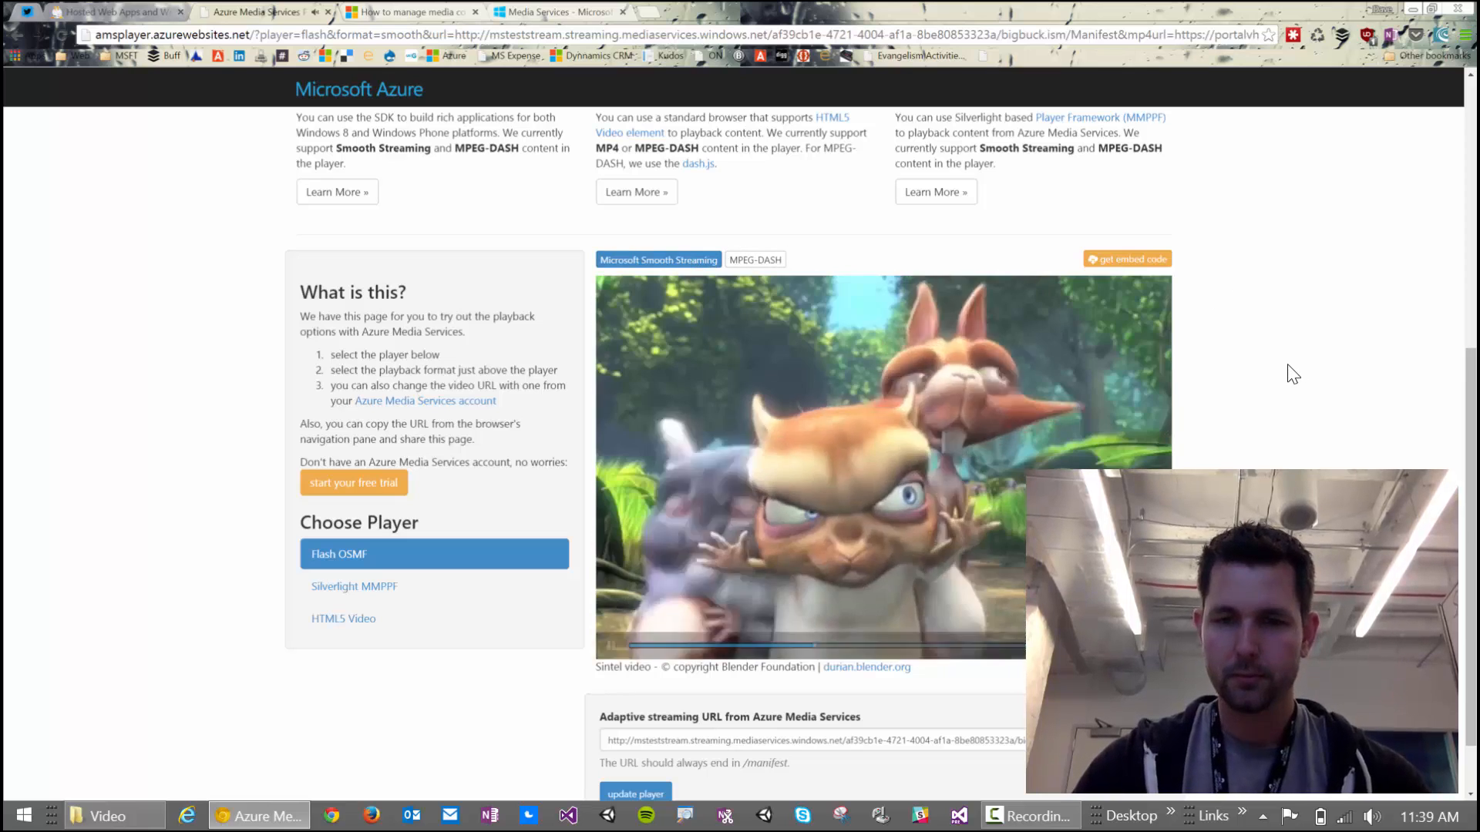
pyautogui.press('super+plus')
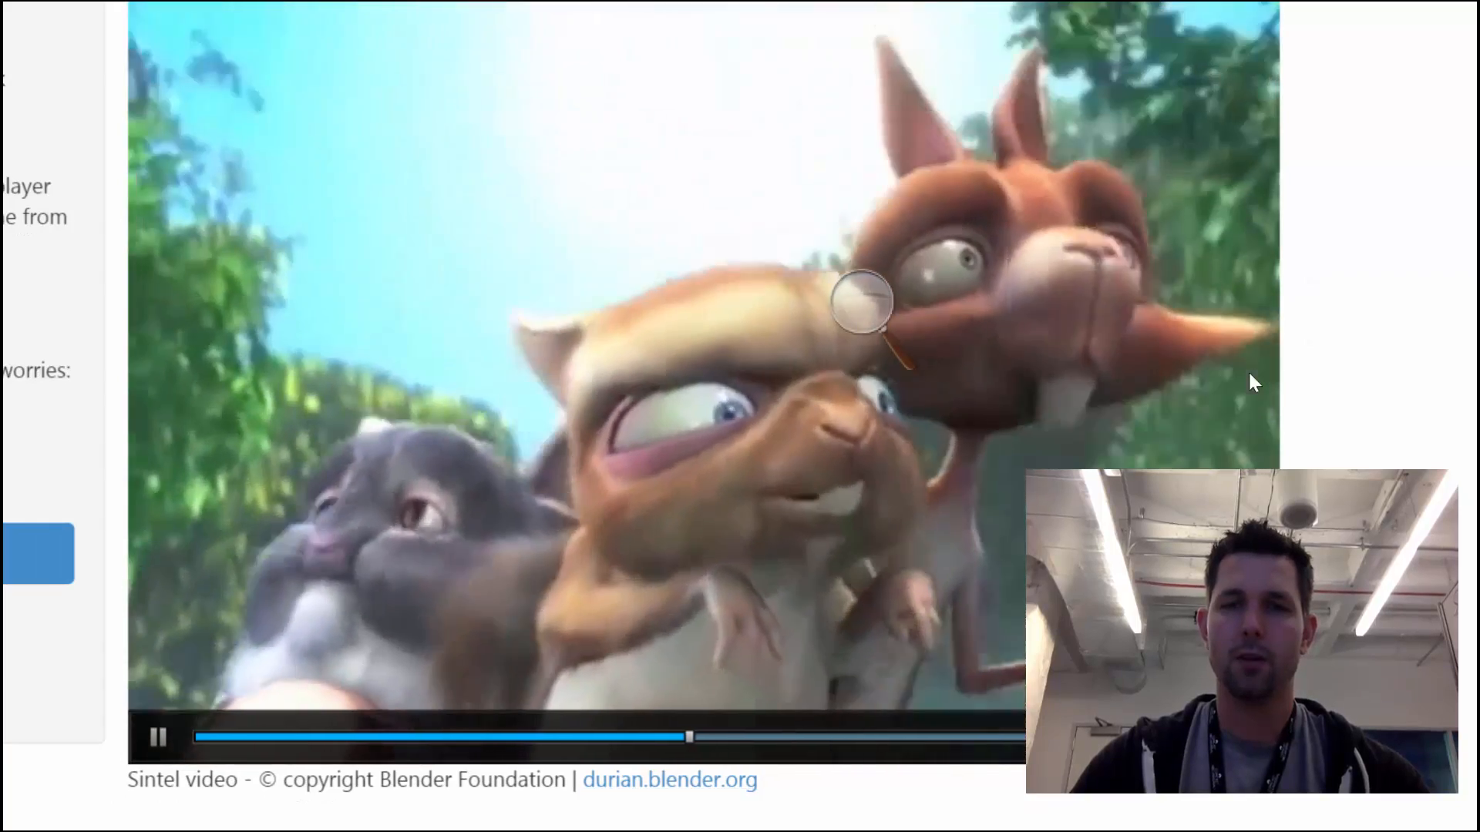
pyautogui.press('super+minus')
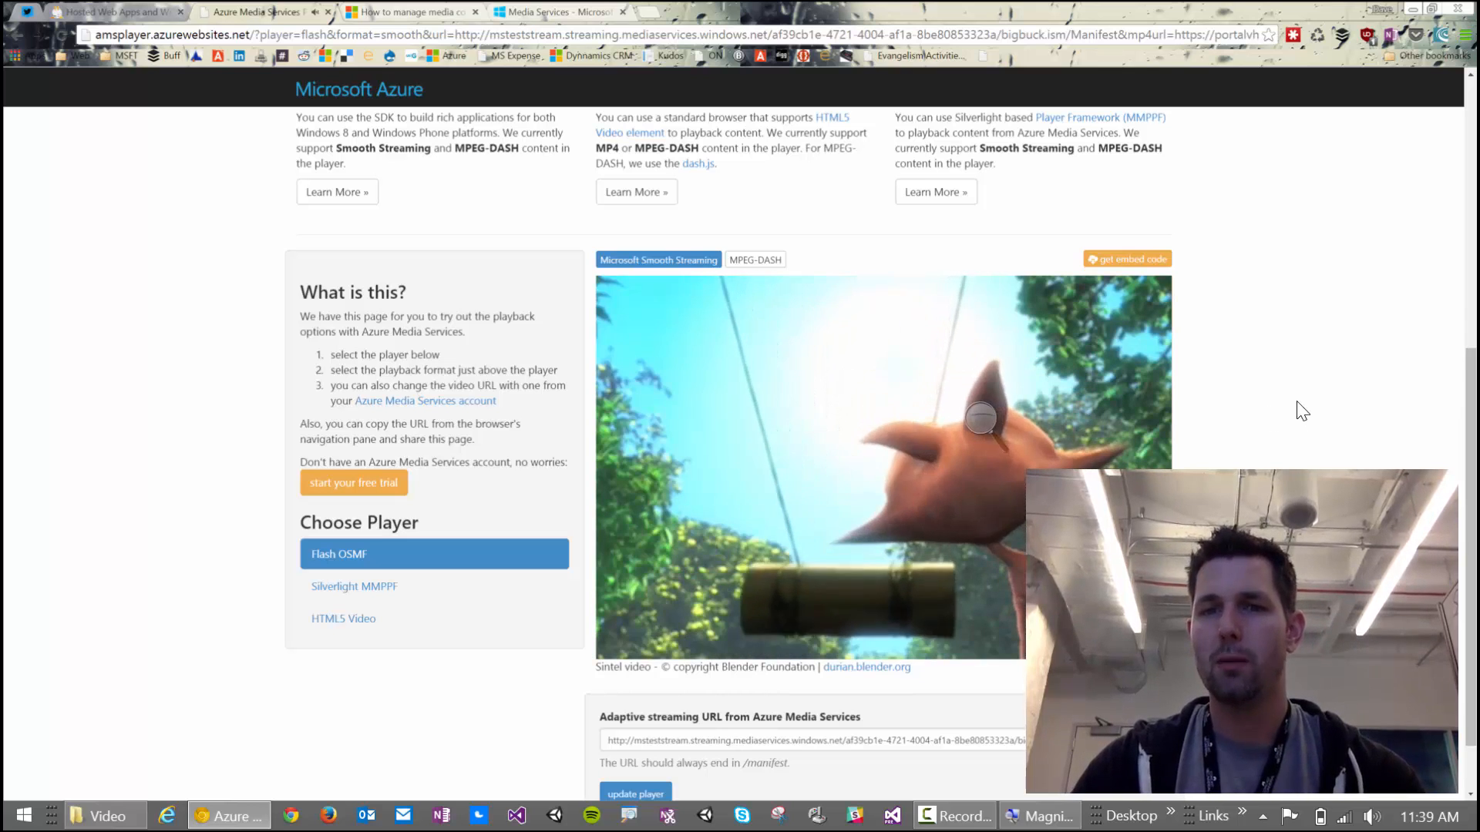
pyautogui.click(963, 428)
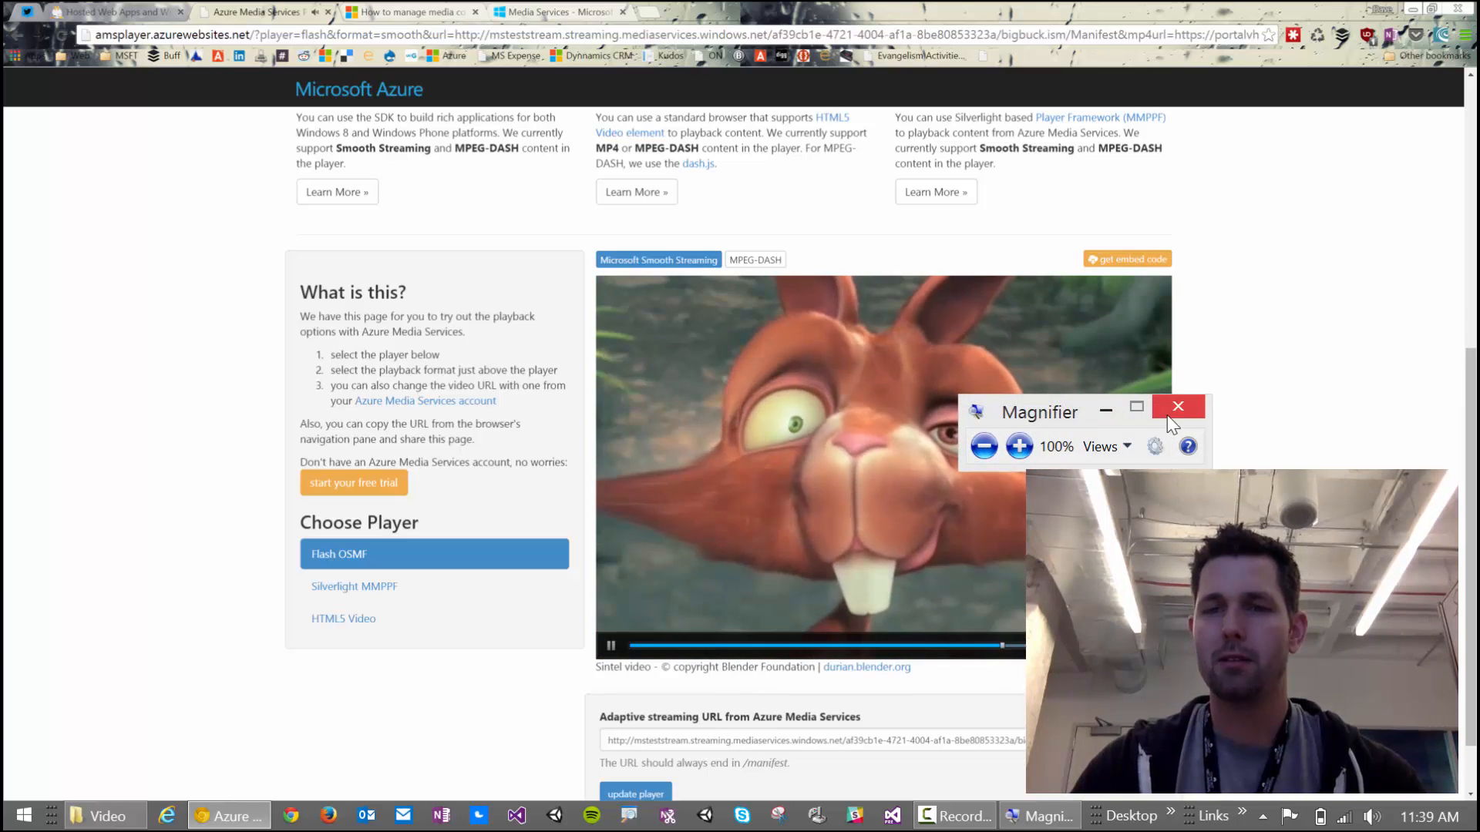
pyautogui.click(1176, 407)
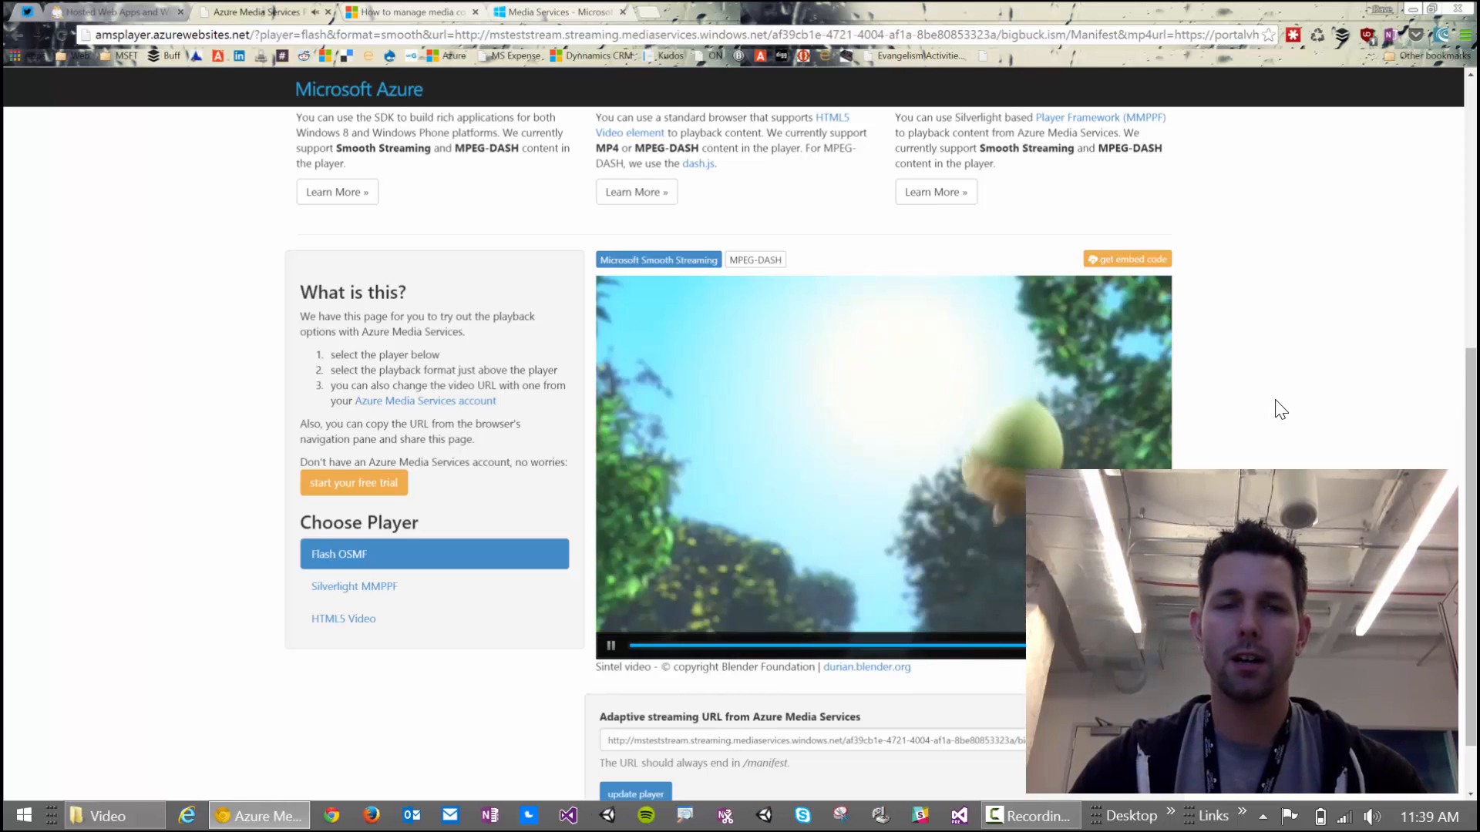
pyautogui.scroll(-1, 1280, 408)
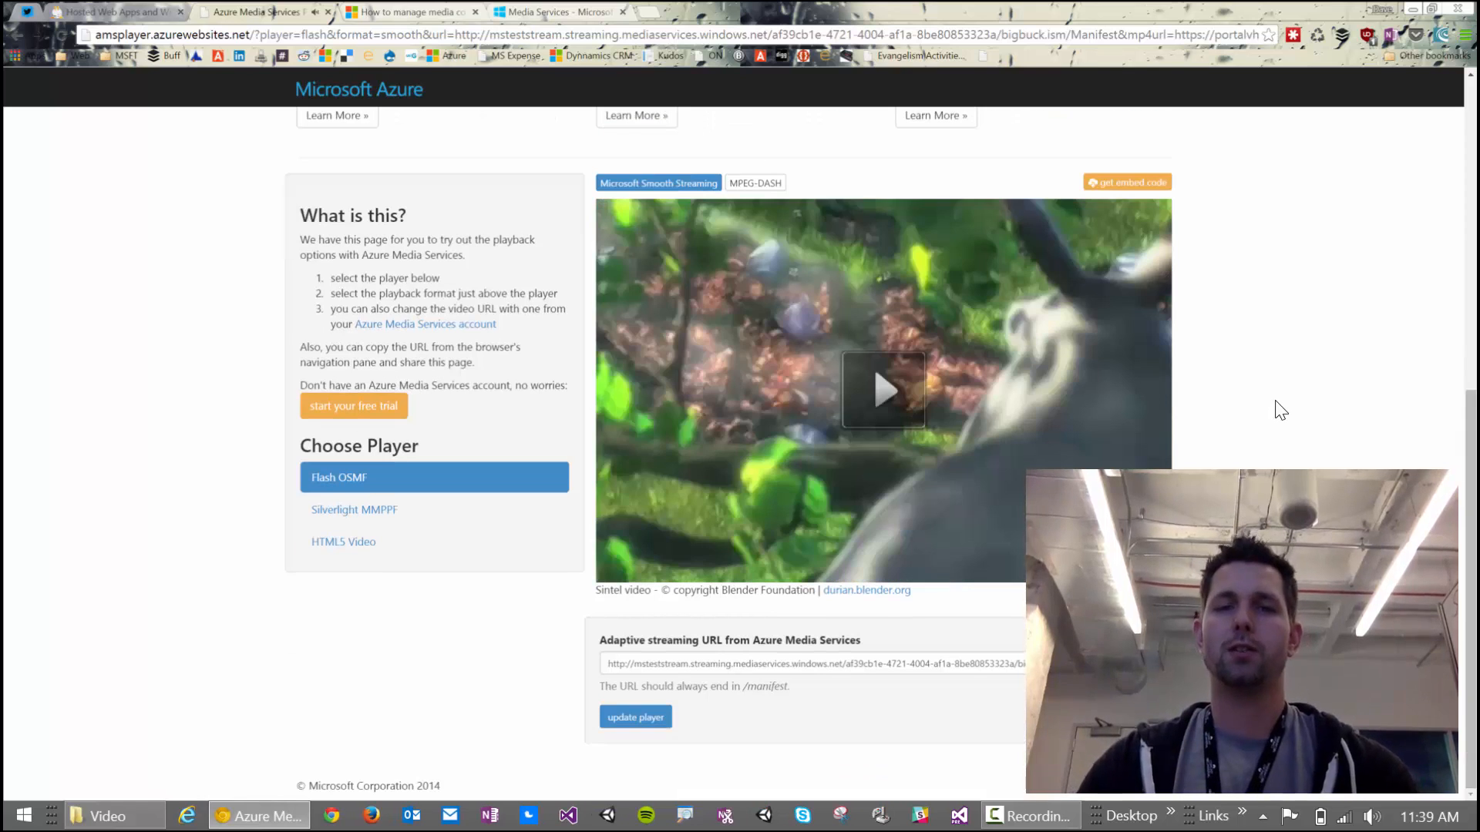